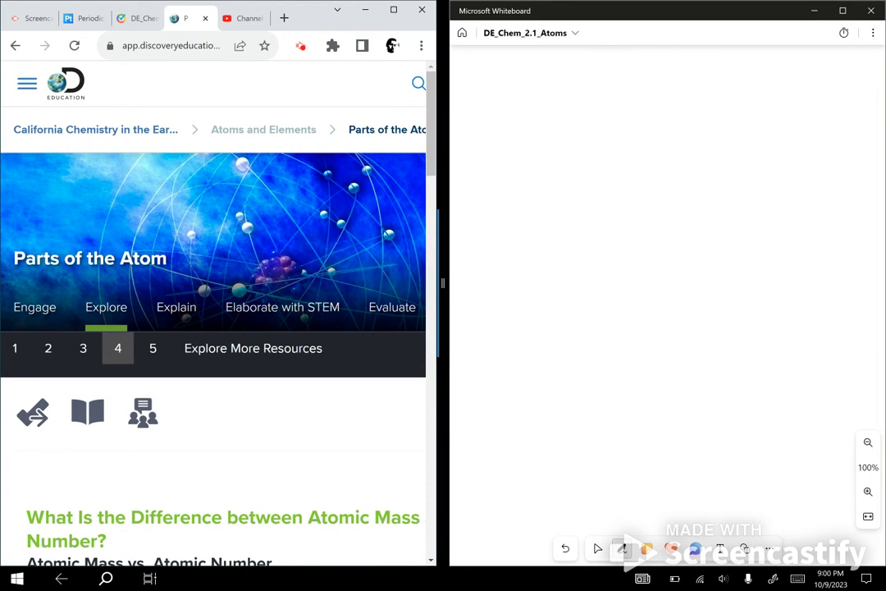
Draw a note layout with a horizontal header line and a vertical divider, writing "M 10/9/23" in the upper-left cell.
{"action": "left_click", "coordinate": [593, 292]}
{"action": "left_click", "coordinate": [553, 402]}
{"action": "left_click_drag", "start_coordinate": [454, 127], "coordinate": [534, 123]}
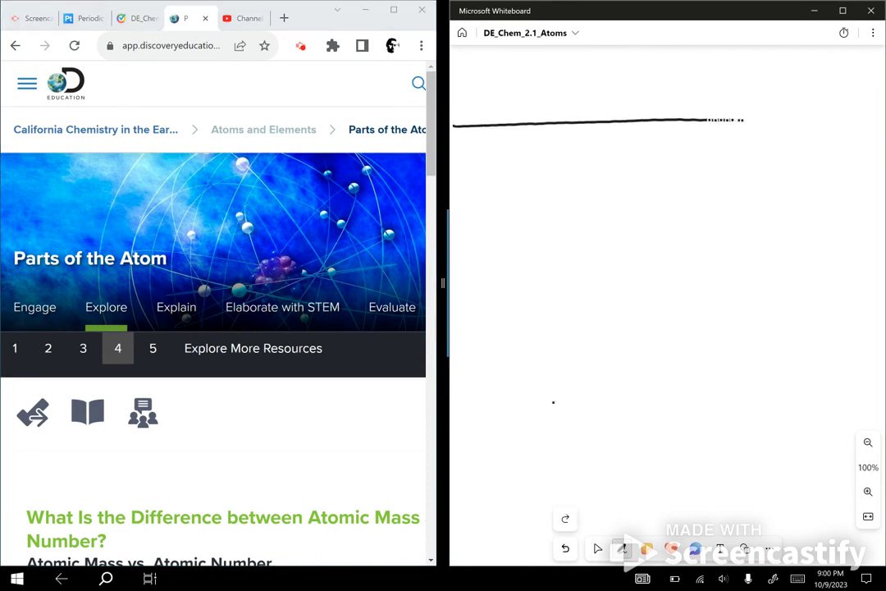
{"action": "left_click_drag", "start_coordinate": [826, 120], "coordinate": [885, 123]}
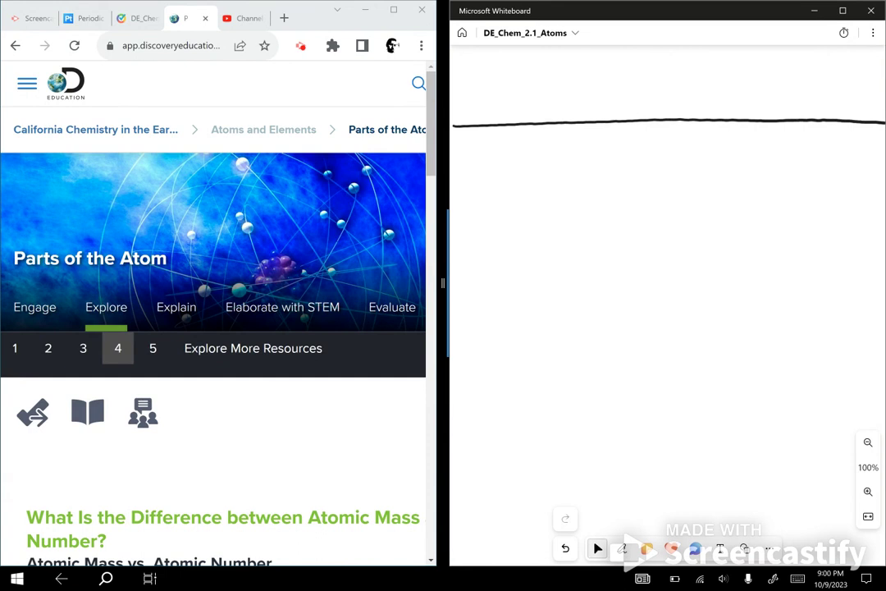
{"action": "mouse_move", "coordinate": [461, 90]}
{"action": "left_mouse_down"}
{"action": "mouse_move", "coordinate": [480, 85]}
{"action": "mouse_move", "coordinate": [459, 113]}
{"action": "mouse_move", "coordinate": [469, 102]}
{"action": "mouse_move", "coordinate": [482, 114]}
{"action": "mouse_move", "coordinate": [520, 111]}
{"action": "left_mouse_up"}
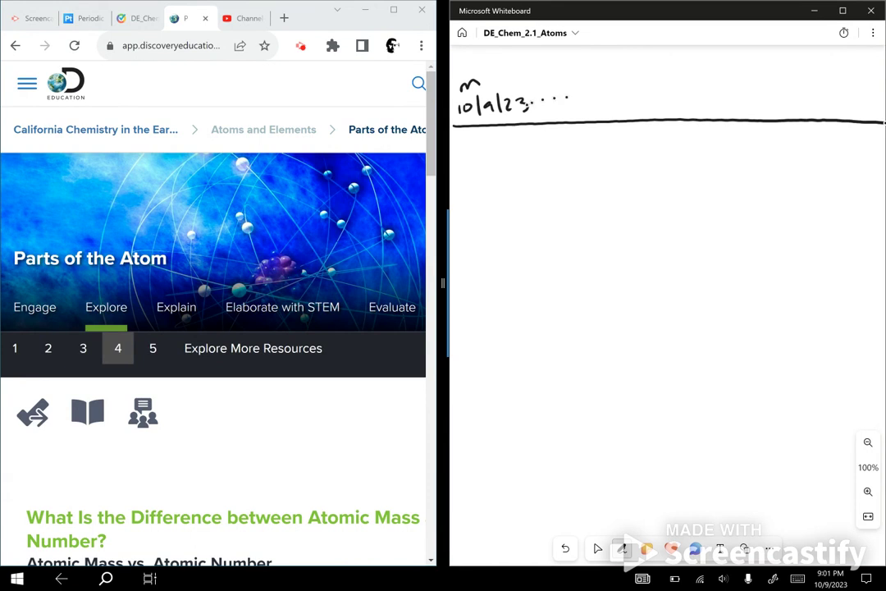
{"action": "left_click_drag", "start_coordinate": [574, 55], "coordinate": [588, 513]}
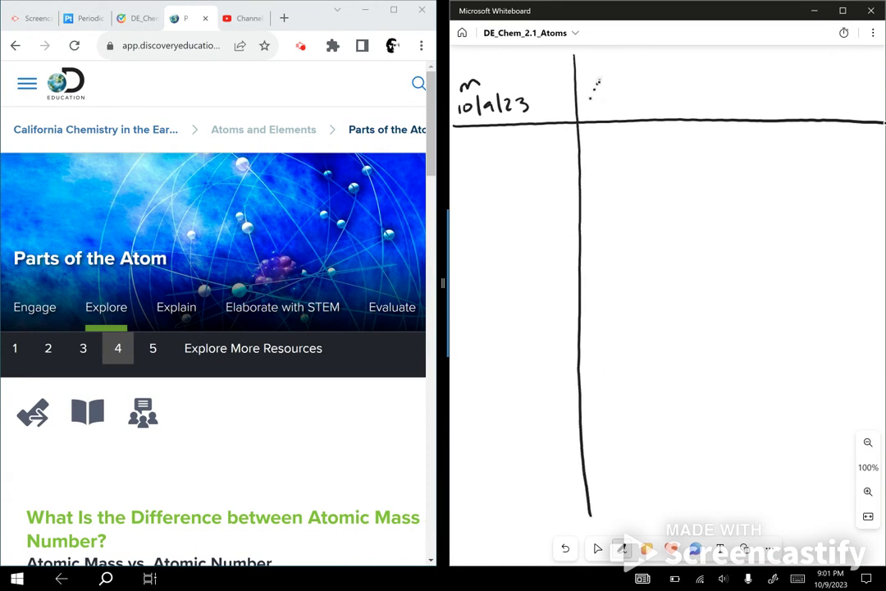
Handwrite the label "EQ:" in the header cell beside the date.
{"action": "left_click_drag", "start_coordinate": [585, 71], "coordinate": [613, 80]}
{"action": "left_click", "coordinate": [623, 70]}
{"action": "left_click", "coordinate": [624, 77]}
{"action": "left_click", "coordinate": [597, 549]}
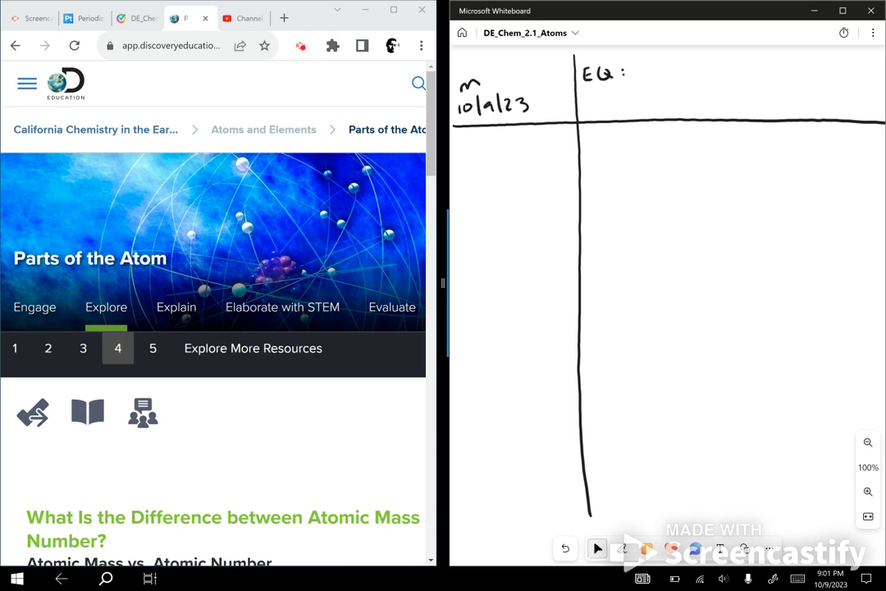
Examine the lesson section headed "What Is the Difference between Atomic Mass and Atomic Number?", fitting its text to the window width.
{"action": "scroll", "coordinate": [253, 419], "scroll_direction": "down", "scroll_amount": 3}
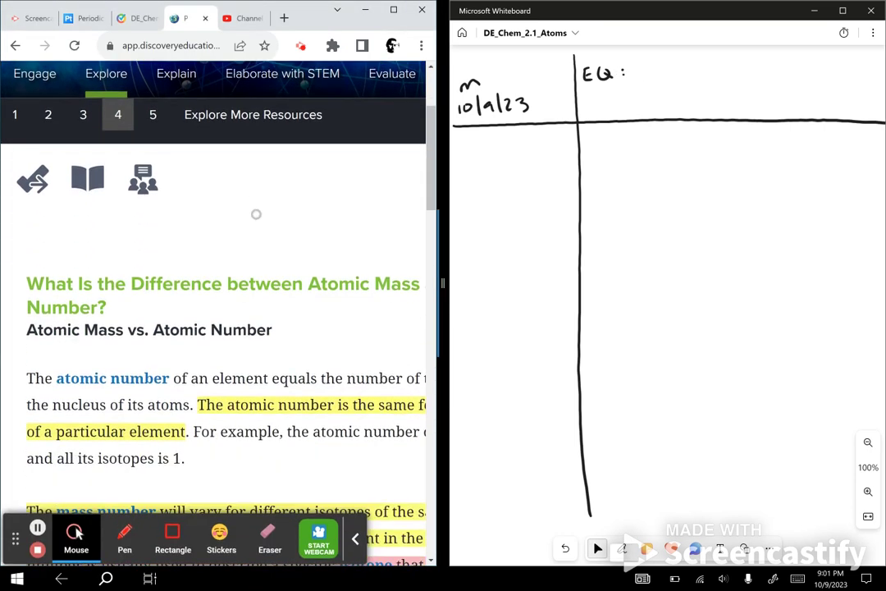
{"action": "scroll", "coordinate": [346, 283], "scroll_direction": "down", "scroll_amount": 2}
{"action": "scroll", "coordinate": [242, 318], "scroll_direction": "right", "scroll_amount": 3}
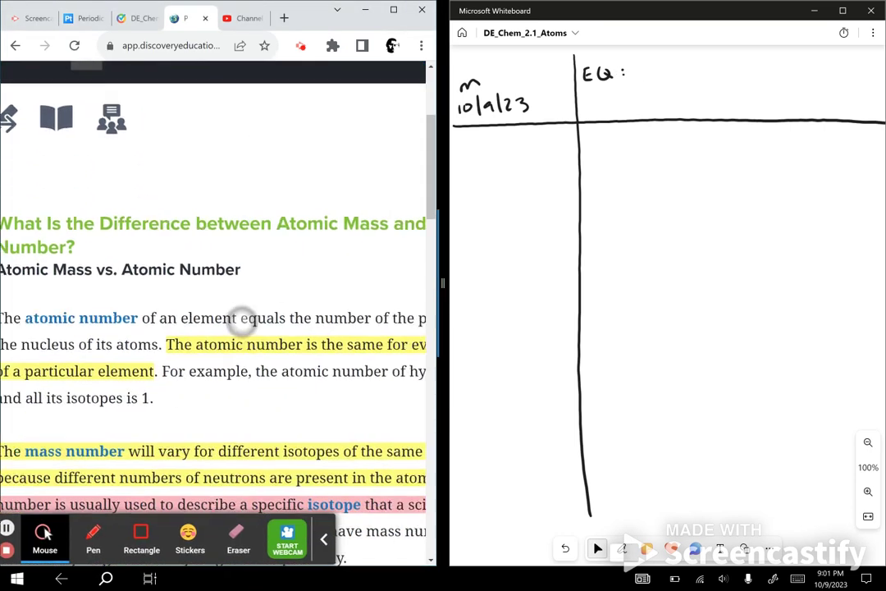
{"action": "scroll", "coordinate": [223, 317], "scroll_direction": "left", "scroll_amount": 3}
{"action": "scroll", "coordinate": [300, 289], "scroll_direction": "up", "scroll_amount": 2}
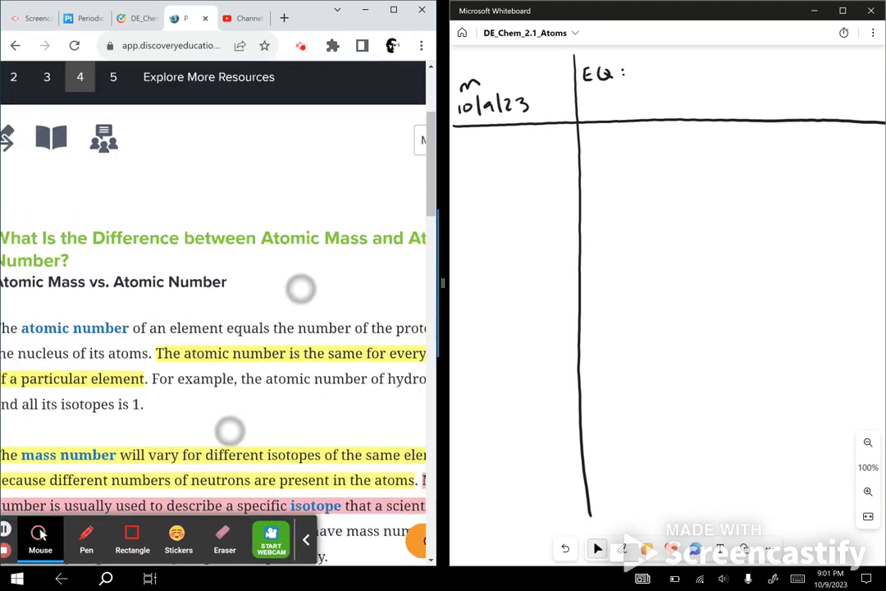
{"action": "scroll", "coordinate": [271, 346], "scroll_direction": "up", "scroll_amount": 1}
{"action": "scroll", "coordinate": [297, 368], "scroll_direction": "down", "scroll_amount": 1}
{"action": "scroll", "coordinate": [315, 401], "scroll_direction": "down", "scroll_amount": 2}
{"action": "scroll", "coordinate": [326, 234], "scroll_direction": "down", "scroll_amount": 1}
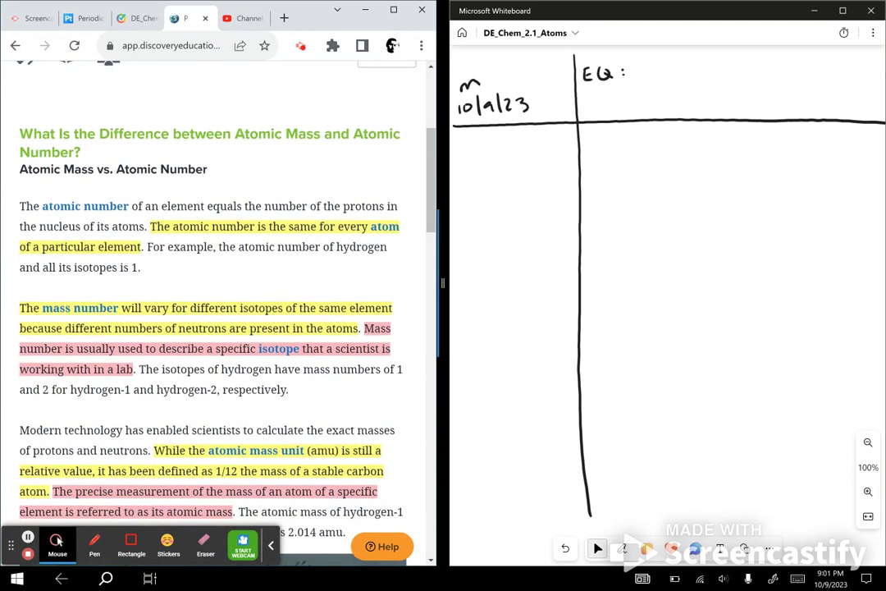
Handwrite "What is the difference" after the "EQ:" label in the header of the notes.
{"action": "left_click_drag", "start_coordinate": [637, 64], "coordinate": [728, 74]}
{"action": "left_click", "coordinate": [701, 61]}
{"action": "left_click_drag", "start_coordinate": [722, 68], "coordinate": [760, 72]}
{"action": "mouse_move", "coordinate": [769, 59]}
{"action": "left_mouse_down"}
{"action": "mouse_move", "coordinate": [782, 80]}
{"action": "mouse_move", "coordinate": [798, 67]}
{"action": "left_mouse_up"}
{"action": "left_click_drag", "start_coordinate": [799, 69], "coordinate": [808, 68]}
{"action": "left_click", "coordinate": [816, 70]}
{"action": "left_click_drag", "start_coordinate": [811, 70], "coordinate": [826, 74]}
{"action": "left_click_drag", "start_coordinate": [830, 72], "coordinate": [836, 73]}
{"action": "left_click", "coordinate": [597, 548]}
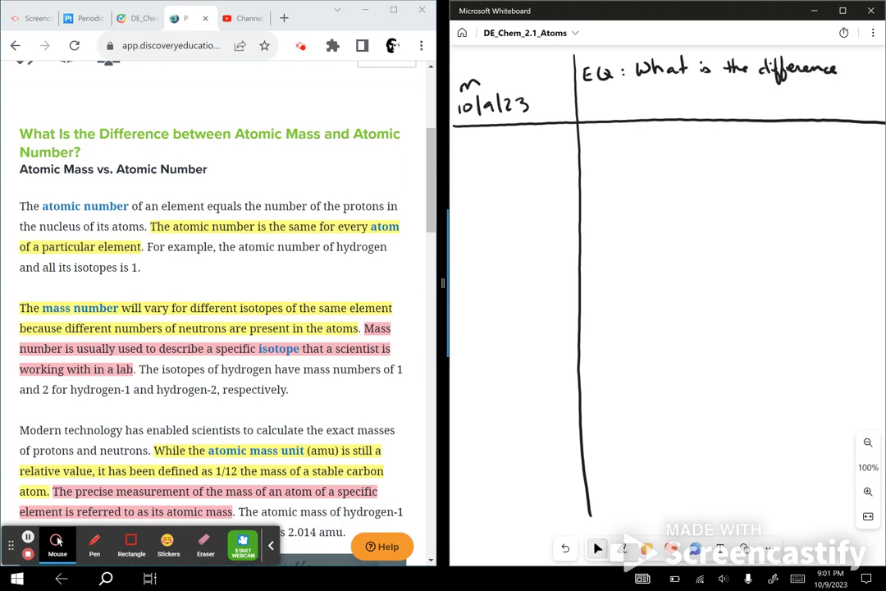
Continue the essential question on its first line with the handwritten word "between".
{"action": "left_click_drag", "start_coordinate": [783, 129], "coordinate": [664, 138]}
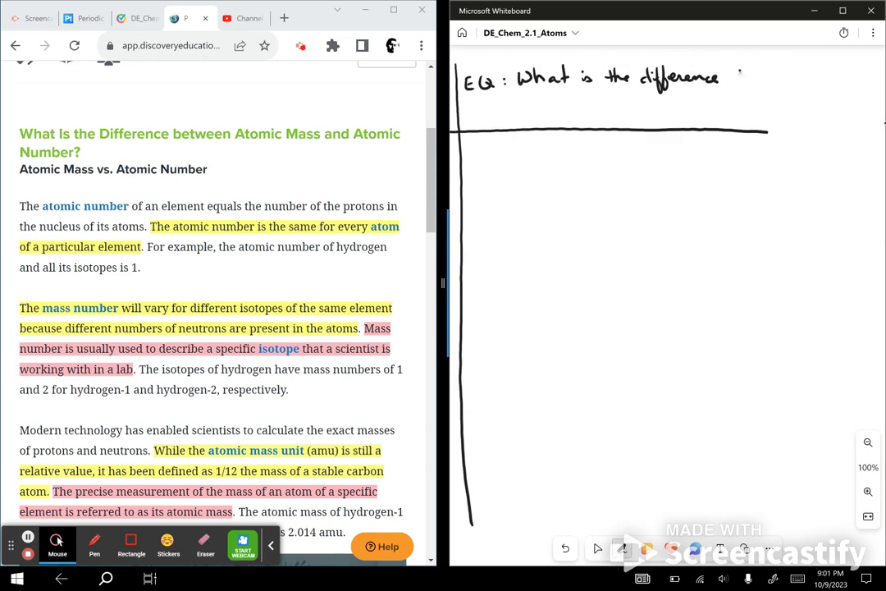
{"action": "left_click_drag", "start_coordinate": [744, 64], "coordinate": [743, 79]}
{"action": "left_click_drag", "start_coordinate": [752, 75], "coordinate": [766, 79]}
{"action": "left_click_drag", "start_coordinate": [761, 72], "coordinate": [819, 72]}
{"action": "left_click", "coordinate": [598, 548]}
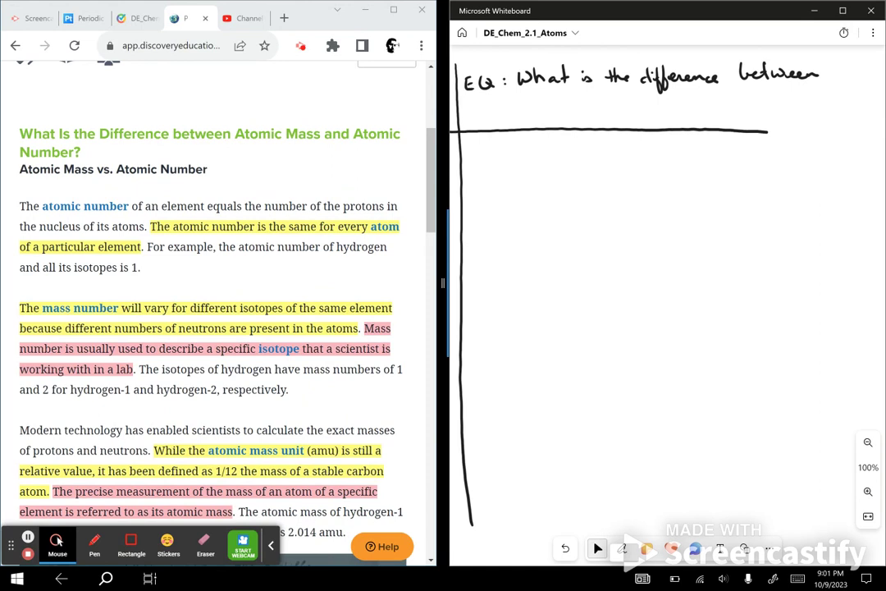
Handwrite "atomic mass" on the second line of the essential question, above the header line.
{"action": "left_click", "coordinate": [623, 549]}
{"action": "mouse_move", "coordinate": [521, 101]}
{"action": "left_mouse_down"}
{"action": "mouse_move", "coordinate": [514, 106]}
{"action": "mouse_move", "coordinate": [524, 112]}
{"action": "left_mouse_up"}
{"action": "mouse_move", "coordinate": [529, 96]}
{"action": "left_mouse_down"}
{"action": "mouse_move", "coordinate": [532, 111]}
{"action": "mouse_move", "coordinate": [535, 102]}
{"action": "mouse_move", "coordinate": [558, 112]}
{"action": "left_mouse_up"}
{"action": "left_click_drag", "start_coordinate": [567, 104], "coordinate": [565, 112]}
{"action": "left_click", "coordinate": [598, 548]}
{"action": "left_click", "coordinate": [623, 548]}
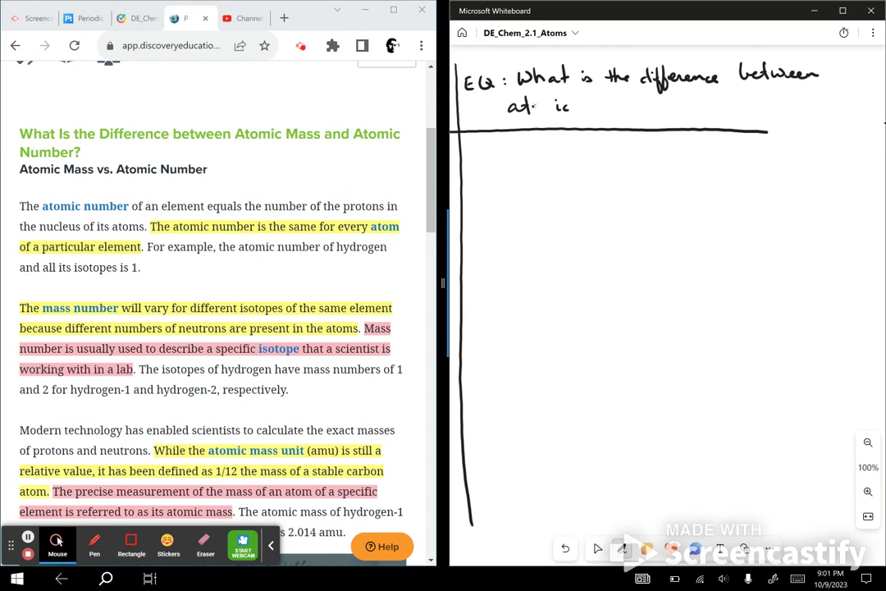
{"action": "mouse_move", "coordinate": [537, 102]}
{"action": "left_mouse_down"}
{"action": "mouse_move", "coordinate": [557, 112]}
{"action": "mouse_move", "coordinate": [621, 112]}
{"action": "left_mouse_up"}
{"action": "left_click", "coordinate": [597, 548]}
{"action": "left_click", "coordinate": [623, 548]}
{"action": "left_click_drag", "start_coordinate": [625, 105], "coordinate": [633, 112]}
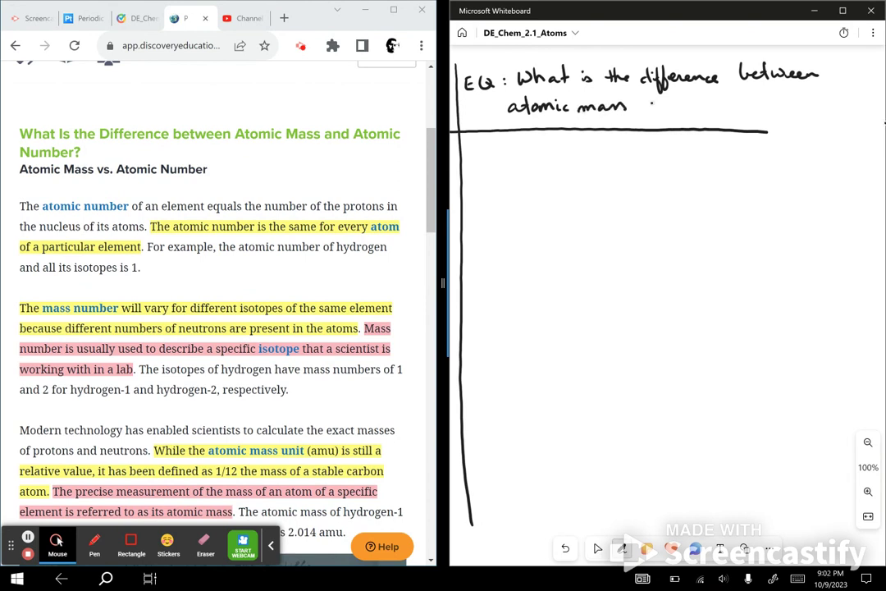
Finish the essential question by handwriting "& atomic number?" at the end of its second line.
{"action": "mouse_move", "coordinate": [642, 102]}
{"action": "left_mouse_down"}
{"action": "mouse_move", "coordinate": [646, 114]}
{"action": "mouse_move", "coordinate": [786, 106]}
{"action": "left_mouse_up"}
{"action": "left_click", "coordinate": [786, 111]}
{"action": "left_click", "coordinate": [597, 548]}
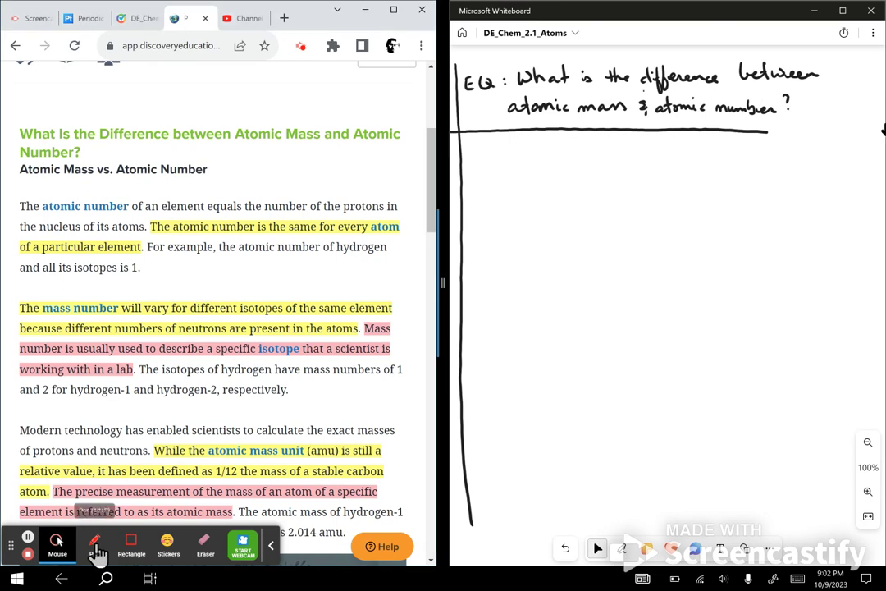
Mark the "Atomic Mass vs. Atomic Number" subheading with the red annotation pen, and clear the markings from the page.
{"action": "left_click", "coordinate": [95, 542]}
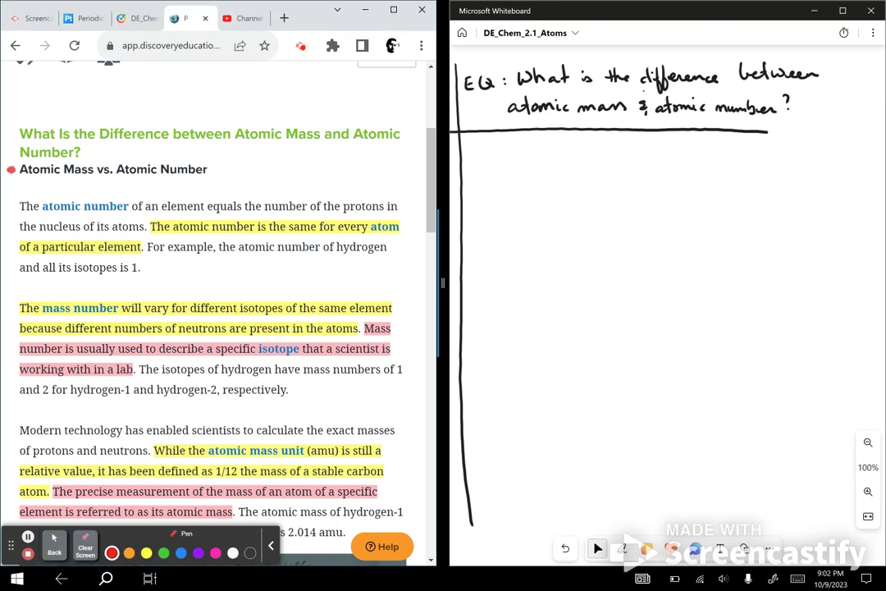
{"action": "left_click_drag", "start_coordinate": [280, 358], "coordinate": [291, 284]}
{"action": "left_click", "coordinate": [86, 546]}
{"action": "left_click", "coordinate": [54, 546]}
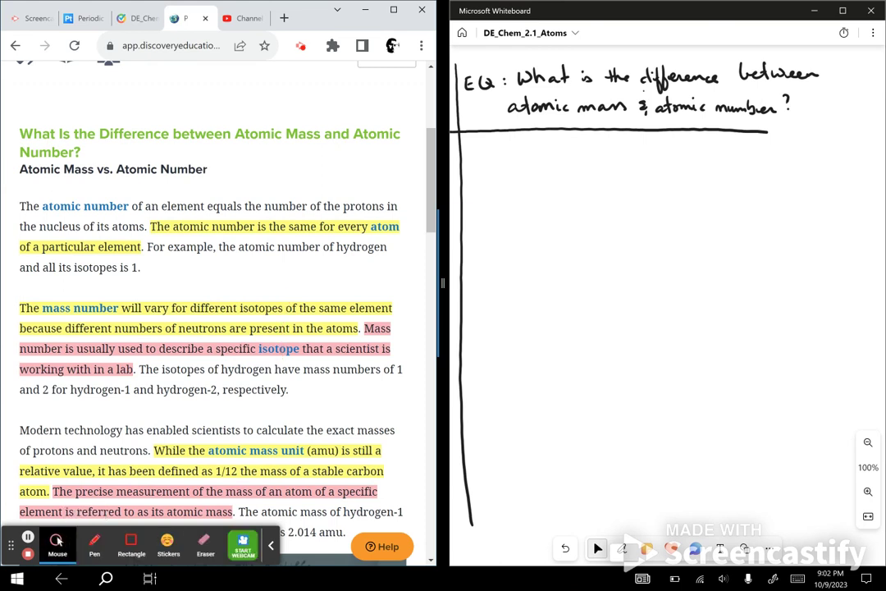
Review the lesson page's atomic mass paragraphs, the Determining Atomic Mass video and the Ordering Atomic Number exercise.
{"action": "scroll", "coordinate": [206, 368], "scroll_direction": "down", "scroll_amount": 3}
{"action": "scroll", "coordinate": [224, 287], "scroll_direction": "down", "scroll_amount": 3}
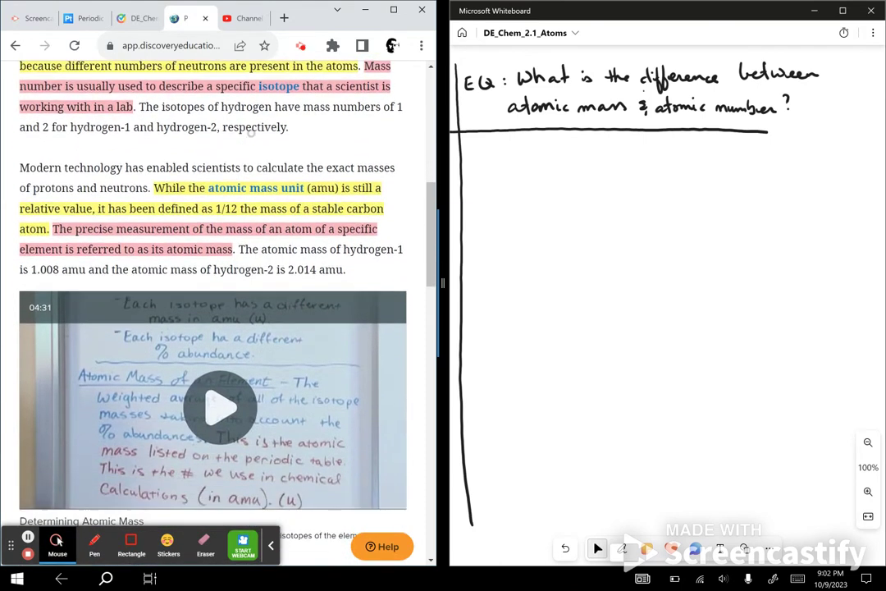
{"action": "scroll", "coordinate": [346, 257], "scroll_direction": "up", "scroll_amount": 3}
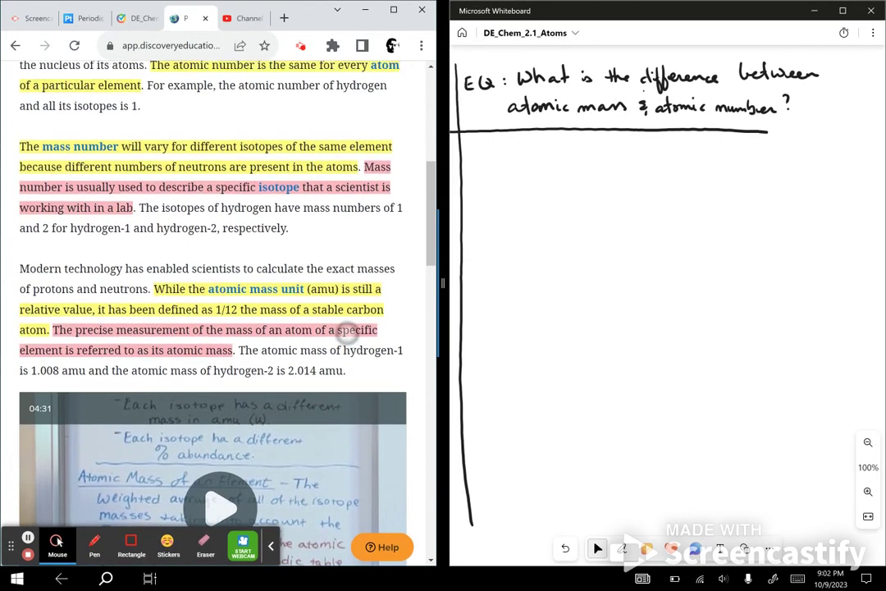
{"action": "scroll", "coordinate": [351, 380], "scroll_direction": "down", "scroll_amount": 6}
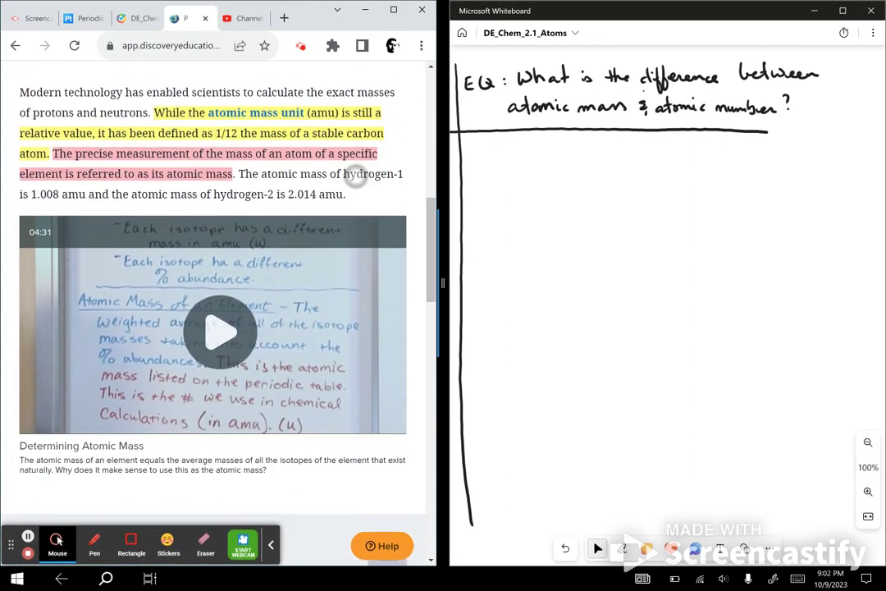
{"action": "scroll", "coordinate": [325, 282], "scroll_direction": "down", "scroll_amount": 8}
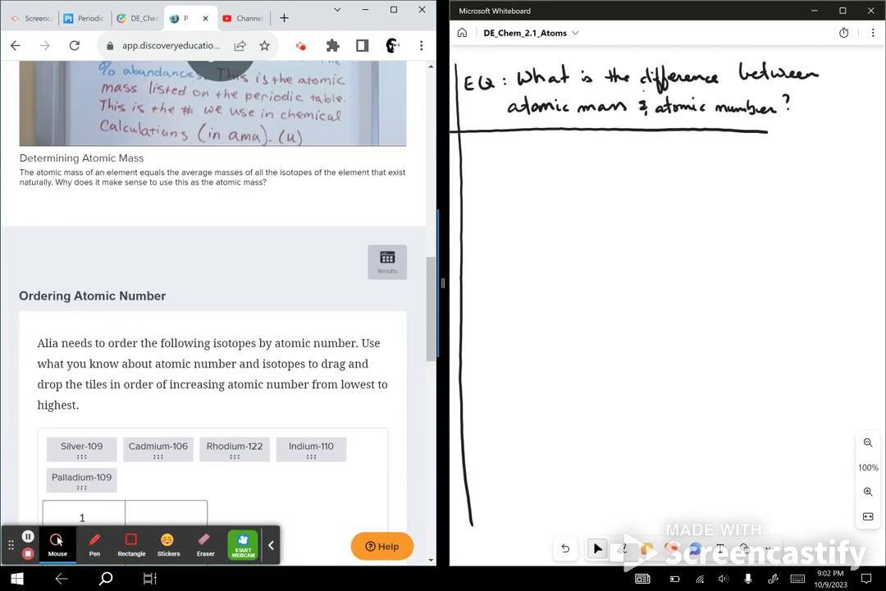
{"action": "scroll", "coordinate": [344, 322], "scroll_direction": "down", "scroll_amount": 8}
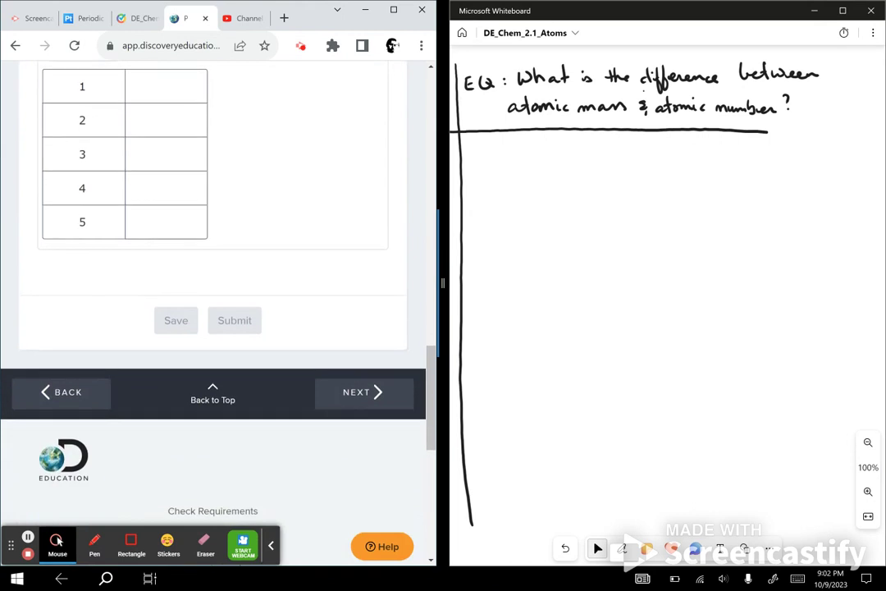
{"action": "scroll", "coordinate": [371, 137], "scroll_direction": "up", "scroll_amount": 10}
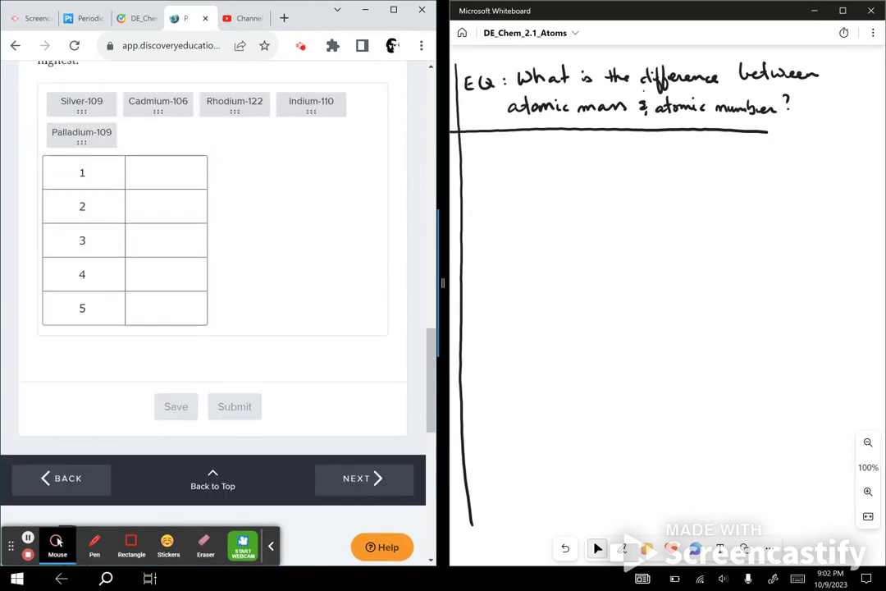
{"action": "scroll", "coordinate": [358, 259], "scroll_direction": "up", "scroll_amount": 10}
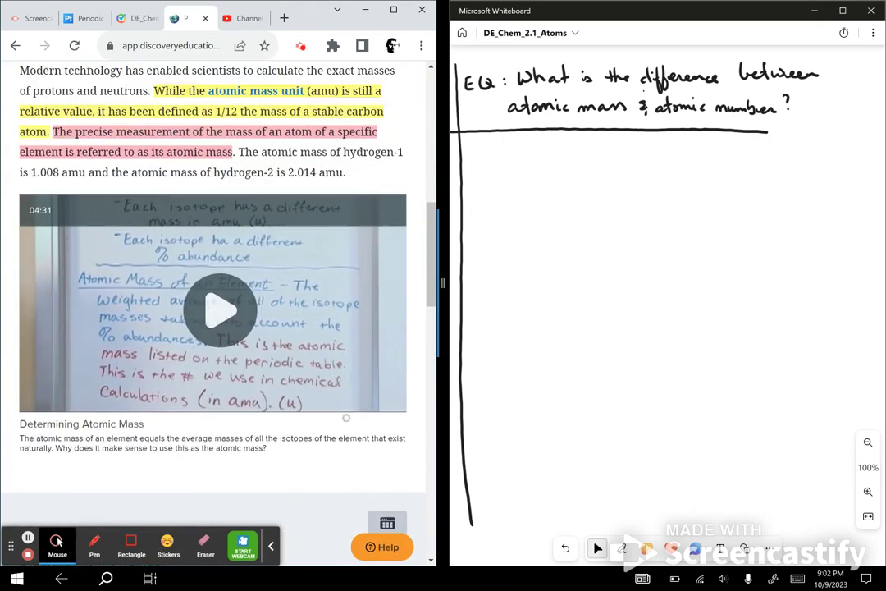
{"action": "scroll", "coordinate": [356, 304], "scroll_direction": "up", "scroll_amount": 2}
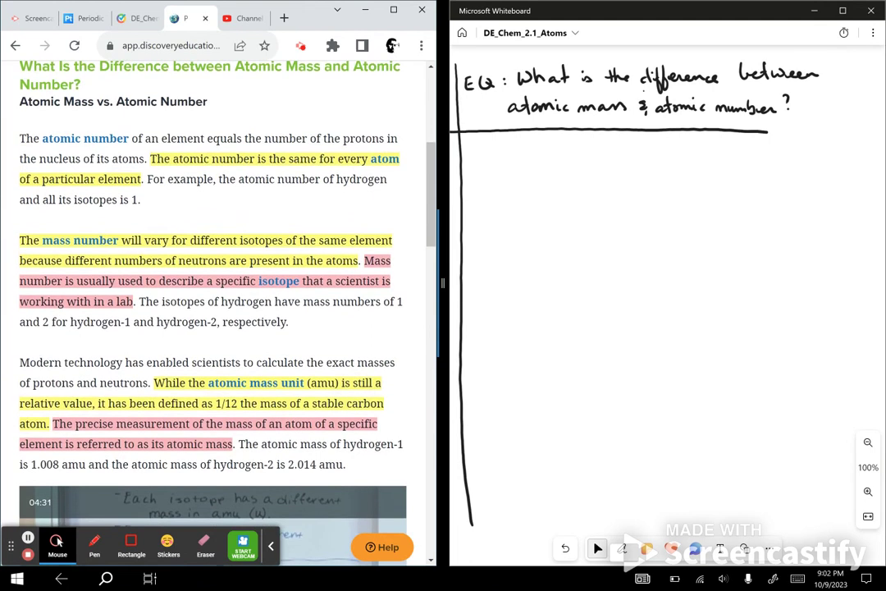
Handwrite the section heading "I. Atomic Mass vs. Atomic Number" below the header line, with "vs." underlined.
{"action": "left_click", "coordinate": [475, 163]}
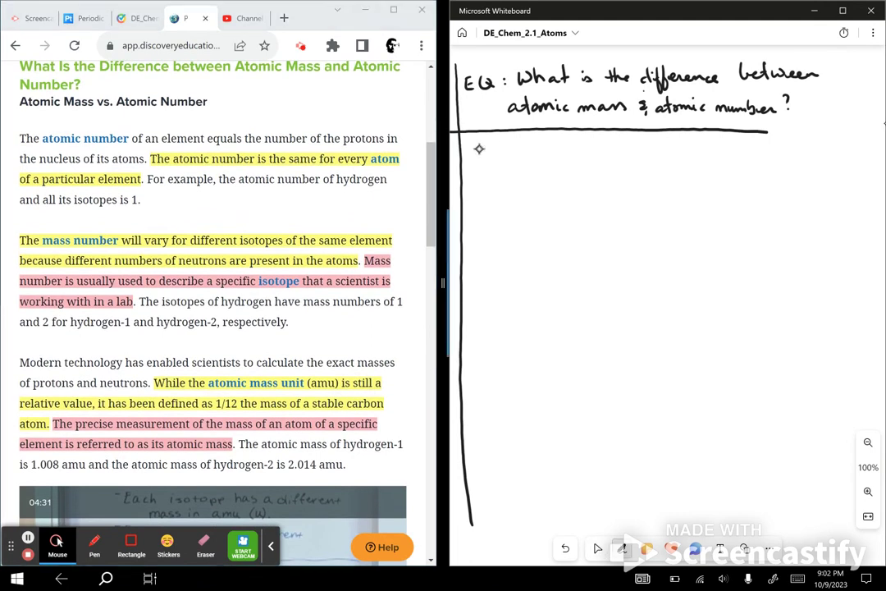
{"action": "mouse_move", "coordinate": [478, 147]}
{"action": "left_mouse_down"}
{"action": "mouse_move", "coordinate": [491, 147]}
{"action": "mouse_move", "coordinate": [485, 162]}
{"action": "left_mouse_up"}
{"action": "left_click", "coordinate": [598, 548]}
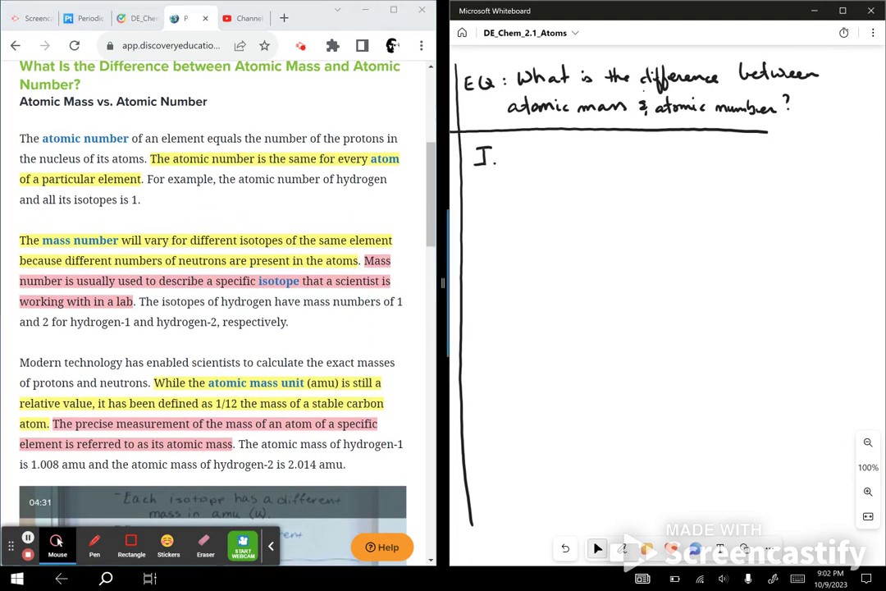
{"action": "left_click", "coordinate": [624, 549]}
{"action": "mouse_move", "coordinate": [514, 164]}
{"action": "left_mouse_down"}
{"action": "mouse_move", "coordinate": [522, 149]}
{"action": "mouse_move", "coordinate": [530, 164]}
{"action": "left_mouse_up"}
{"action": "left_click_drag", "start_coordinate": [516, 158], "coordinate": [535, 164]}
{"action": "mouse_move", "coordinate": [530, 154]}
{"action": "left_mouse_down"}
{"action": "mouse_move", "coordinate": [568, 163]}
{"action": "mouse_move", "coordinate": [589, 150]}
{"action": "mouse_move", "coordinate": [626, 160]}
{"action": "left_mouse_up"}
{"action": "mouse_move", "coordinate": [641, 151]}
{"action": "left_mouse_down"}
{"action": "mouse_move", "coordinate": [635, 160]}
{"action": "mouse_move", "coordinate": [665, 165]}
{"action": "mouse_move", "coordinate": [707, 155]}
{"action": "left_mouse_up"}
{"action": "left_click", "coordinate": [671, 159]}
{"action": "left_click_drag", "start_coordinate": [712, 156], "coordinate": [726, 162]}
{"action": "mouse_move", "coordinate": [728, 161]}
{"action": "left_mouse_down"}
{"action": "mouse_move", "coordinate": [759, 150]}
{"action": "mouse_move", "coordinate": [770, 161]}
{"action": "mouse_move", "coordinate": [798, 160]}
{"action": "left_mouse_up"}
{"action": "left_click_drag", "start_coordinate": [801, 157], "coordinate": [816, 154]}
{"action": "left_click", "coordinate": [598, 549]}
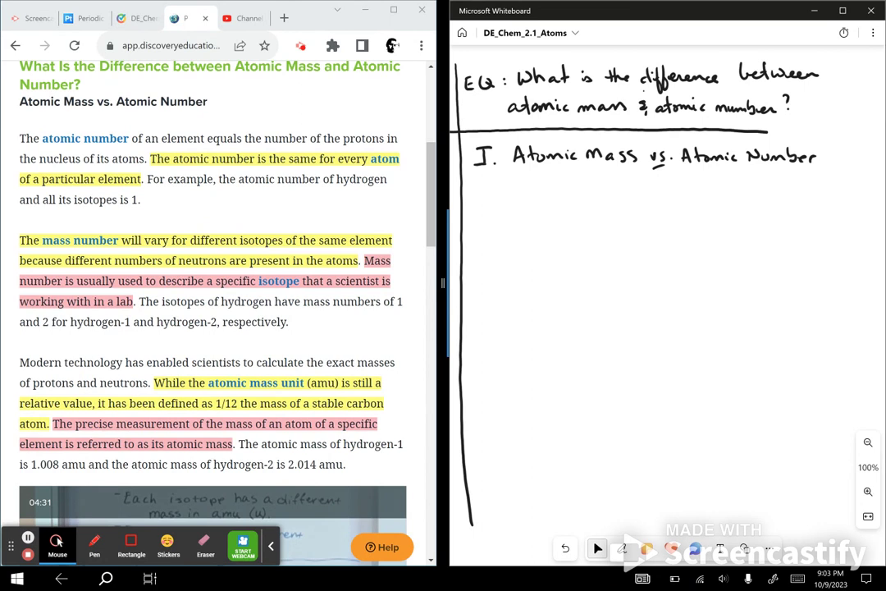
Circle "Atomic Number" in the lesson subheading in red and annotate it with an arrow to "# of protons".
{"action": "left_click", "coordinate": [95, 542]}
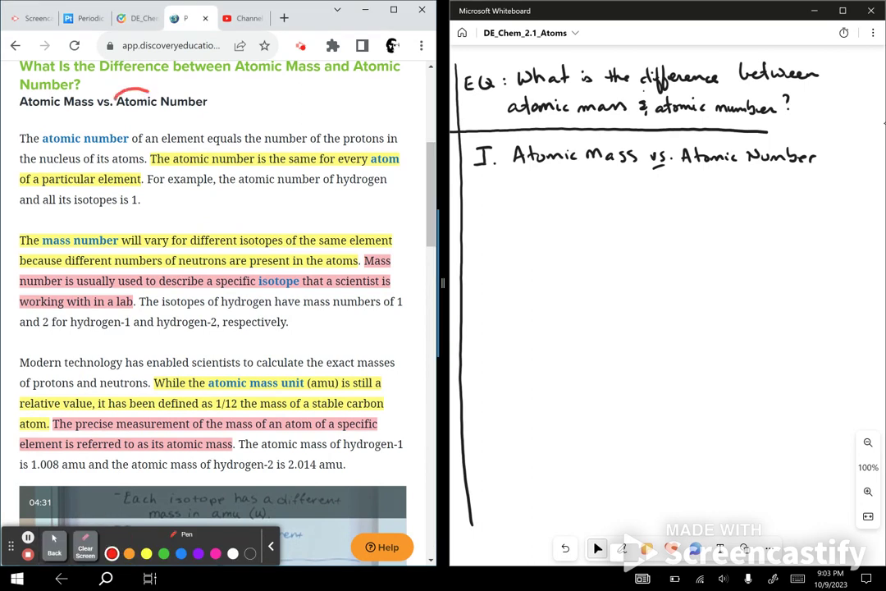
{"action": "mouse_move", "coordinate": [147, 92]}
{"action": "left_mouse_down"}
{"action": "mouse_move", "coordinate": [167, 109]}
{"action": "mouse_move", "coordinate": [144, 91]}
{"action": "left_mouse_up"}
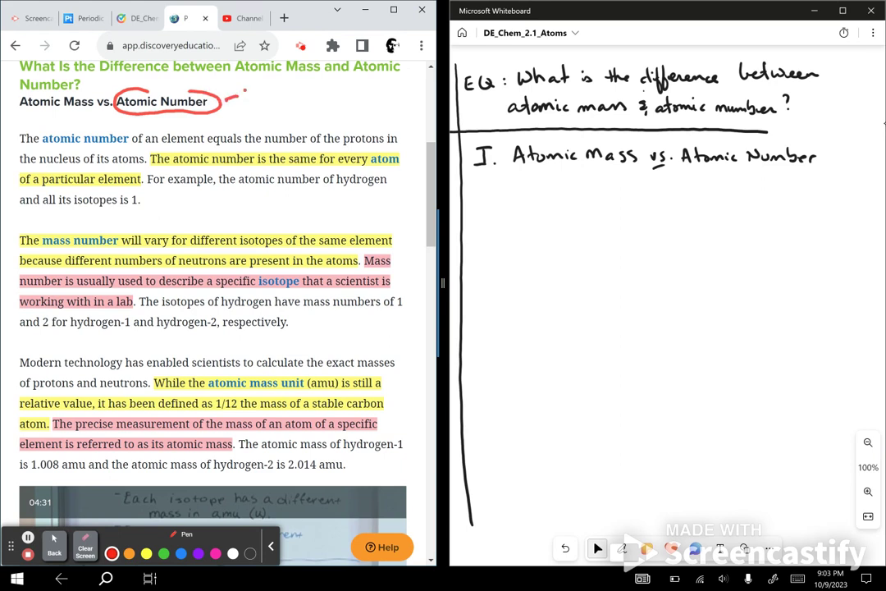
{"action": "mouse_move", "coordinate": [235, 92]}
{"action": "left_mouse_down"}
{"action": "mouse_move", "coordinate": [234, 103]}
{"action": "mouse_move", "coordinate": [244, 97]}
{"action": "left_mouse_up"}
{"action": "left_click_drag", "start_coordinate": [251, 89], "coordinate": [263, 97]}
{"action": "mouse_move", "coordinate": [262, 91]}
{"action": "left_mouse_down"}
{"action": "mouse_move", "coordinate": [270, 88]}
{"action": "mouse_move", "coordinate": [260, 90]}
{"action": "mouse_move", "coordinate": [268, 105]}
{"action": "mouse_move", "coordinate": [316, 92]}
{"action": "left_mouse_up"}
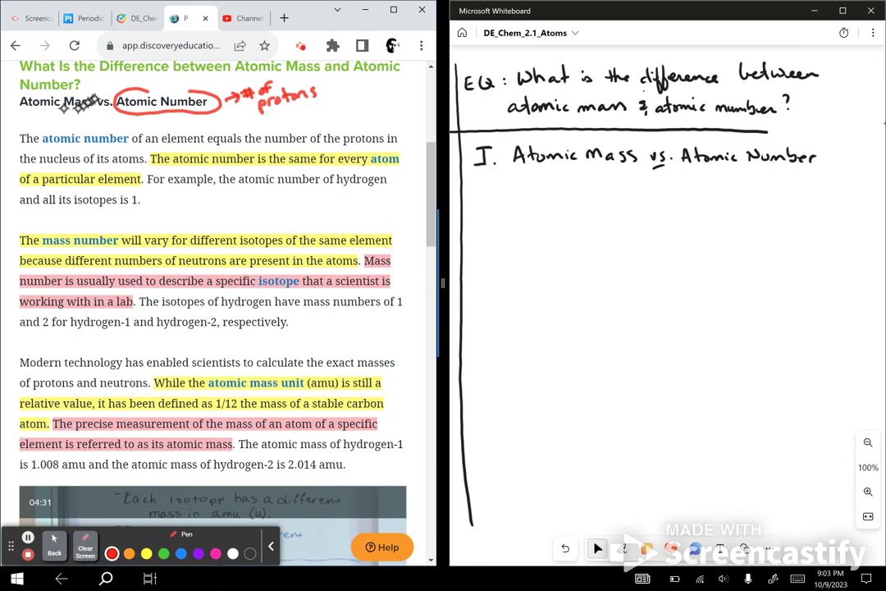
Circle "Atomic Mass" in the subheading in red with the note "not amu", and clear all annotations from the lesson page.
{"action": "mouse_move", "coordinate": [56, 88]}
{"action": "left_mouse_down"}
{"action": "mouse_move", "coordinate": [11, 82]}
{"action": "mouse_move", "coordinate": [16, 96]}
{"action": "mouse_move", "coordinate": [82, 92]}
{"action": "mouse_move", "coordinate": [53, 75]}
{"action": "left_mouse_up"}
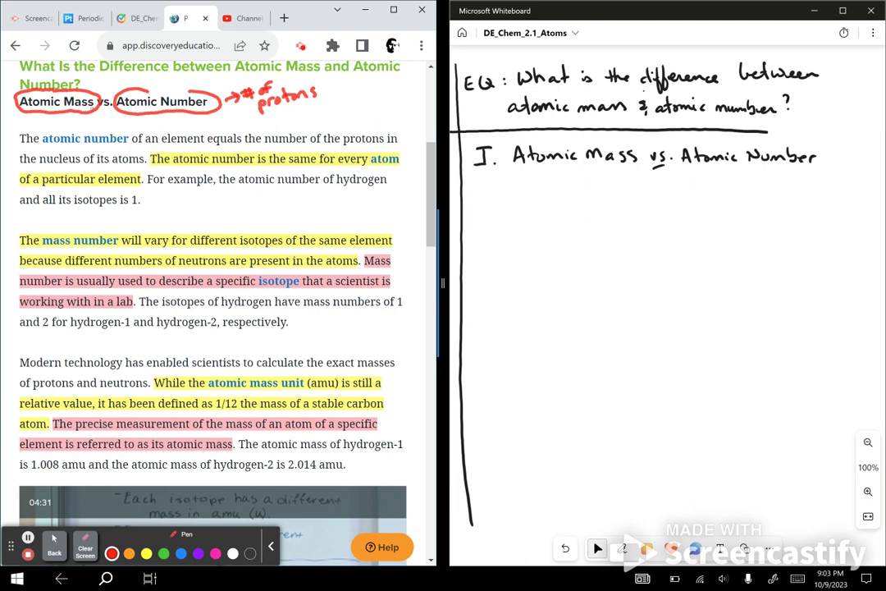
{"action": "mouse_move", "coordinate": [39, 116]}
{"action": "left_mouse_down"}
{"action": "mouse_move", "coordinate": [66, 125]}
{"action": "mouse_move", "coordinate": [128, 120]}
{"action": "left_mouse_up"}
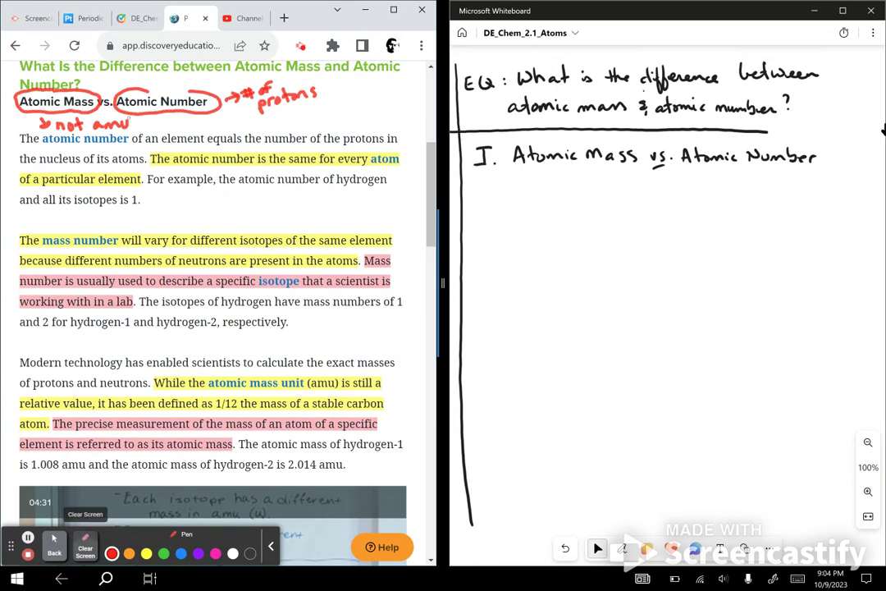
{"action": "left_click", "coordinate": [84, 547]}
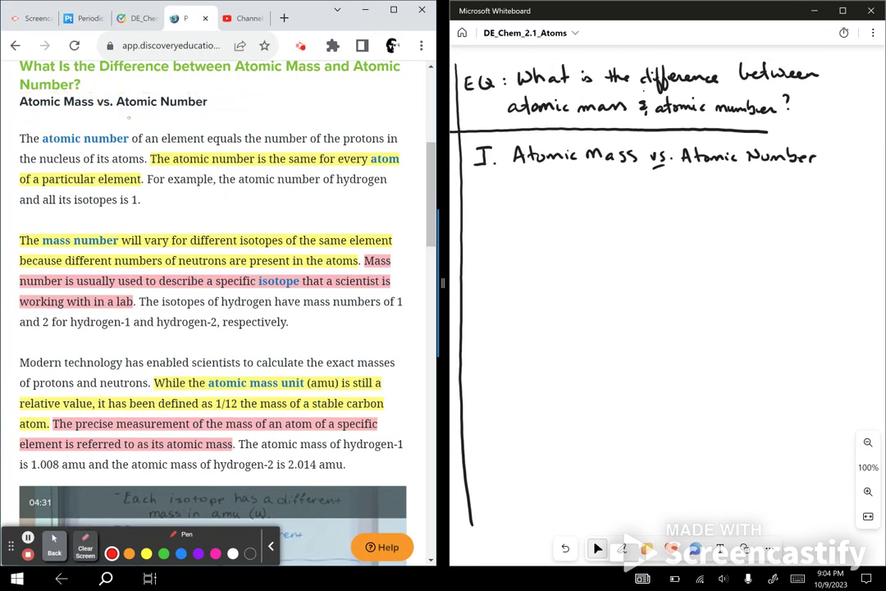
{"action": "left_click", "coordinate": [87, 549]}
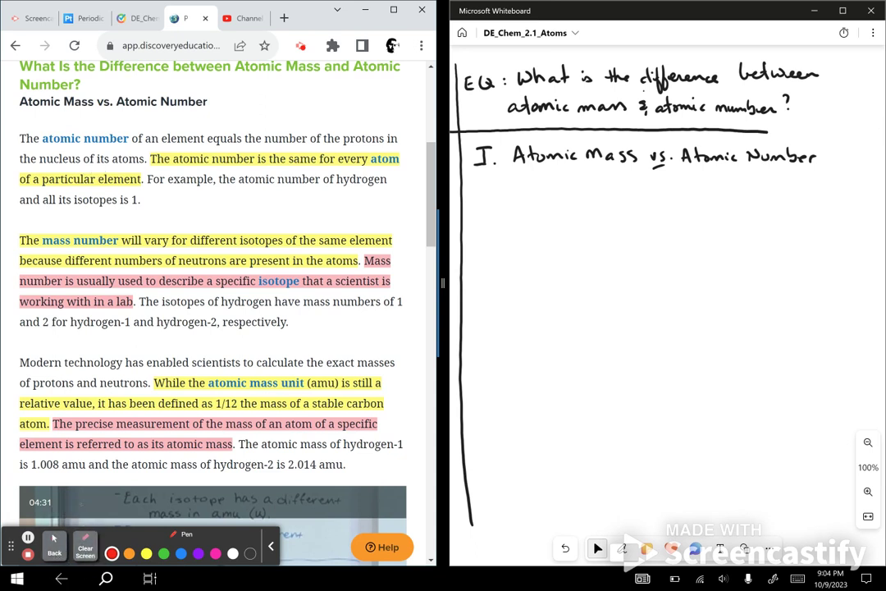
Bracket the atomic number definition on the lesson page in red and handwrite "A. Atomic # =" below the whiteboard section heading.
{"action": "left_click_drag", "start_coordinate": [30, 129], "coordinate": [18, 170]}
{"action": "left_click", "coordinate": [518, 194]}
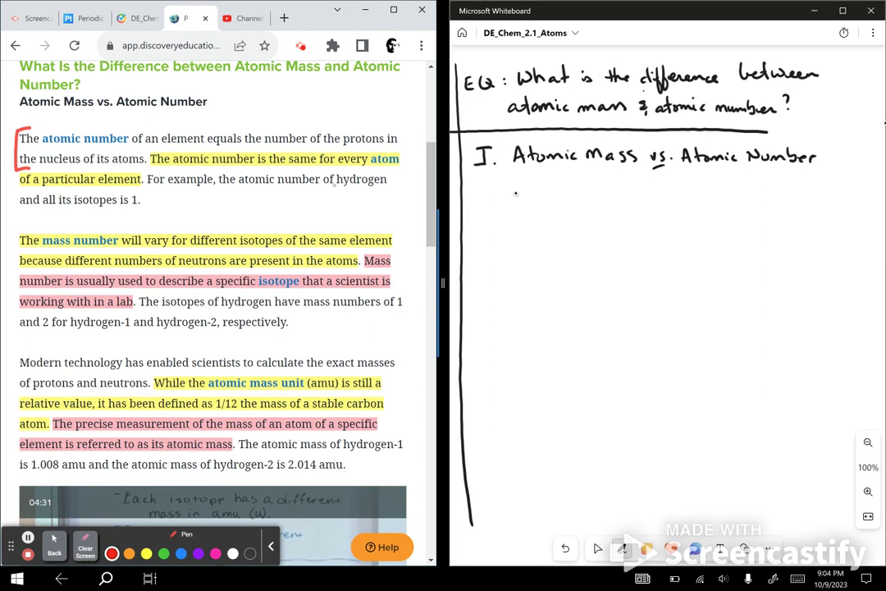
{"action": "left_click_drag", "start_coordinate": [506, 200], "coordinate": [517, 200]}
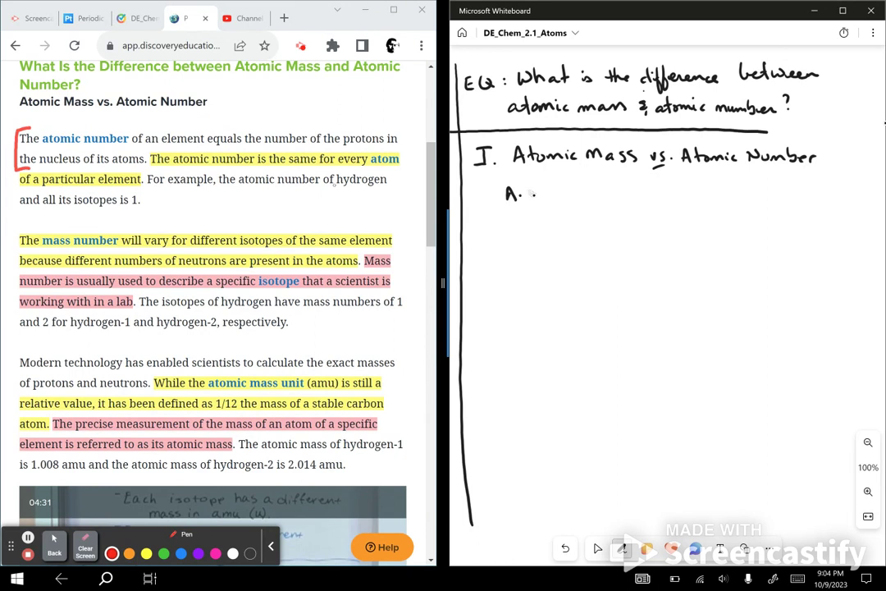
{"action": "left_click_drag", "start_coordinate": [529, 199], "coordinate": [636, 195]}
{"action": "left_click", "coordinate": [631, 195]}
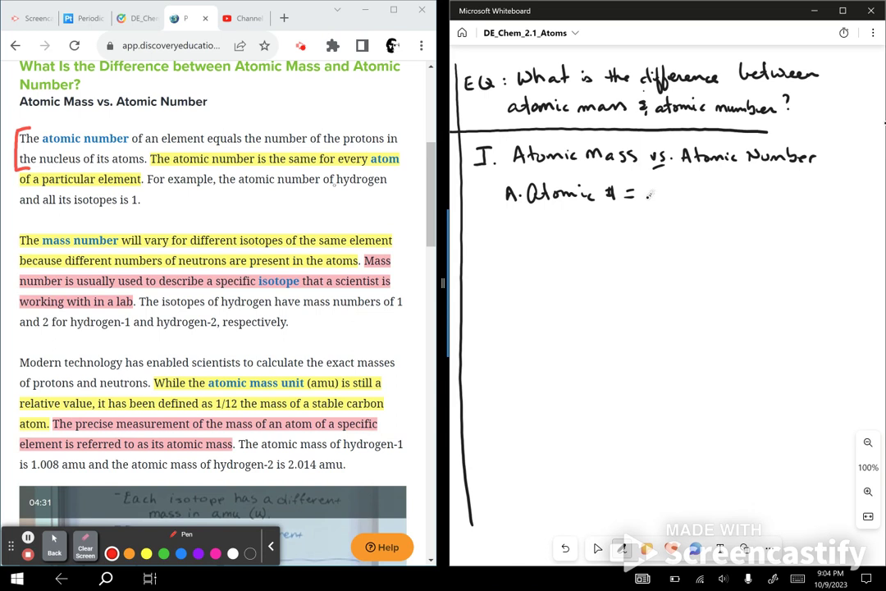
Complete note A by handwriting "# of protons in the nucleus of an atom..." after the equals sign.
{"action": "left_click_drag", "start_coordinate": [649, 188], "coordinate": [649, 199]}
{"action": "mouse_move", "coordinate": [654, 188]}
{"action": "left_mouse_down"}
{"action": "mouse_move", "coordinate": [654, 199]}
{"action": "mouse_move", "coordinate": [669, 197]}
{"action": "left_mouse_up"}
{"action": "mouse_move", "coordinate": [681, 185]}
{"action": "left_mouse_down"}
{"action": "mouse_move", "coordinate": [675, 205]}
{"action": "mouse_move", "coordinate": [682, 194]}
{"action": "mouse_move", "coordinate": [688, 206]}
{"action": "left_mouse_up"}
{"action": "left_click_drag", "start_coordinate": [695, 197], "coordinate": [705, 198]}
{"action": "mouse_move", "coordinate": [716, 186]}
{"action": "left_mouse_down"}
{"action": "mouse_move", "coordinate": [717, 200]}
{"action": "mouse_move", "coordinate": [723, 191]}
{"action": "left_mouse_up"}
{"action": "mouse_move", "coordinate": [728, 194]}
{"action": "left_mouse_down"}
{"action": "mouse_move", "coordinate": [789, 199]}
{"action": "mouse_move", "coordinate": [793, 192]}
{"action": "left_mouse_up"}
{"action": "left_click", "coordinate": [756, 192]}
{"action": "left_click", "coordinate": [771, 187]}
{"action": "left_click_drag", "start_coordinate": [796, 187], "coordinate": [802, 200]}
{"action": "left_click_drag", "start_coordinate": [806, 196], "coordinate": [836, 200]}
{"action": "mouse_move", "coordinate": [846, 187]}
{"action": "left_mouse_down"}
{"action": "mouse_move", "coordinate": [845, 199]}
{"action": "mouse_move", "coordinate": [868, 200]}
{"action": "left_mouse_up"}
{"action": "left_click_drag", "start_coordinate": [873, 194], "coordinate": [869, 201]}
{"action": "mouse_move", "coordinate": [656, 218]}
{"action": "left_mouse_down"}
{"action": "mouse_move", "coordinate": [656, 232]}
{"action": "mouse_move", "coordinate": [738, 219]}
{"action": "left_mouse_up"}
{"action": "left_click", "coordinate": [674, 220]}
{"action": "left_click_drag", "start_coordinate": [743, 219], "coordinate": [760, 223]}
{"action": "left_click", "coordinate": [767, 221]}
Handwrite "it is the same #, regardless of the isotope" on two indented lines beneath note A.
{"action": "mouse_move", "coordinate": [575, 249]}
{"action": "left_mouse_down"}
{"action": "mouse_move", "coordinate": [573, 257]}
{"action": "mouse_move", "coordinate": [586, 250]}
{"action": "left_mouse_up"}
{"action": "left_click", "coordinate": [575, 246]}
{"action": "left_click_drag", "start_coordinate": [604, 251], "coordinate": [743, 261]}
{"action": "left_click_drag", "start_coordinate": [735, 252], "coordinate": [749, 251]}
{"action": "left_click_drag", "start_coordinate": [734, 256], "coordinate": [748, 255]}
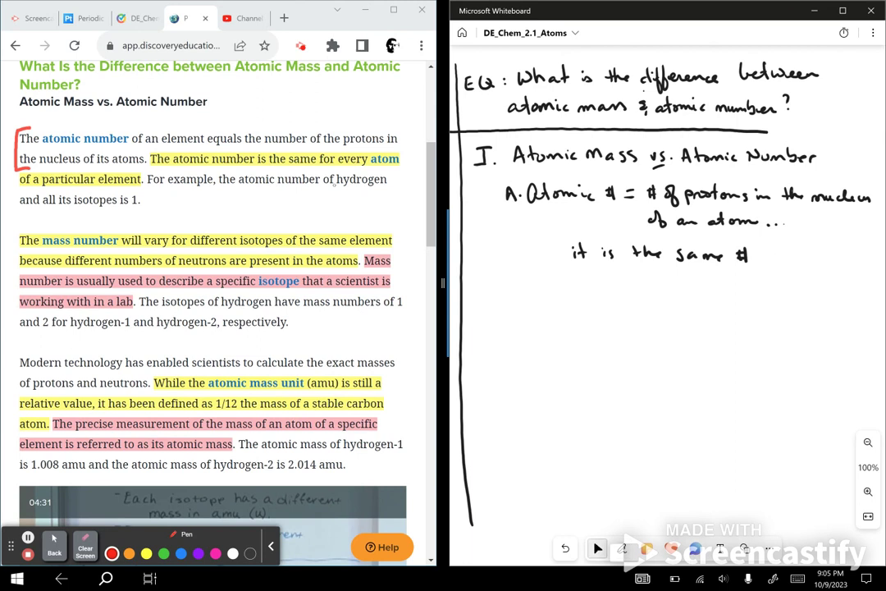
{"action": "left_click", "coordinate": [624, 548]}
{"action": "mouse_move", "coordinate": [757, 257]}
{"action": "left_mouse_down"}
{"action": "mouse_move", "coordinate": [756, 267]}
{"action": "mouse_move", "coordinate": [783, 259]}
{"action": "left_mouse_up"}
{"action": "mouse_move", "coordinate": [793, 255]}
{"action": "left_mouse_down"}
{"action": "mouse_move", "coordinate": [789, 271]}
{"action": "mouse_move", "coordinate": [812, 257]}
{"action": "mouse_move", "coordinate": [840, 263]}
{"action": "left_mouse_up"}
{"action": "left_click", "coordinate": [800, 259]}
{"action": "left_click_drag", "start_coordinate": [853, 255], "coordinate": [849, 263]}
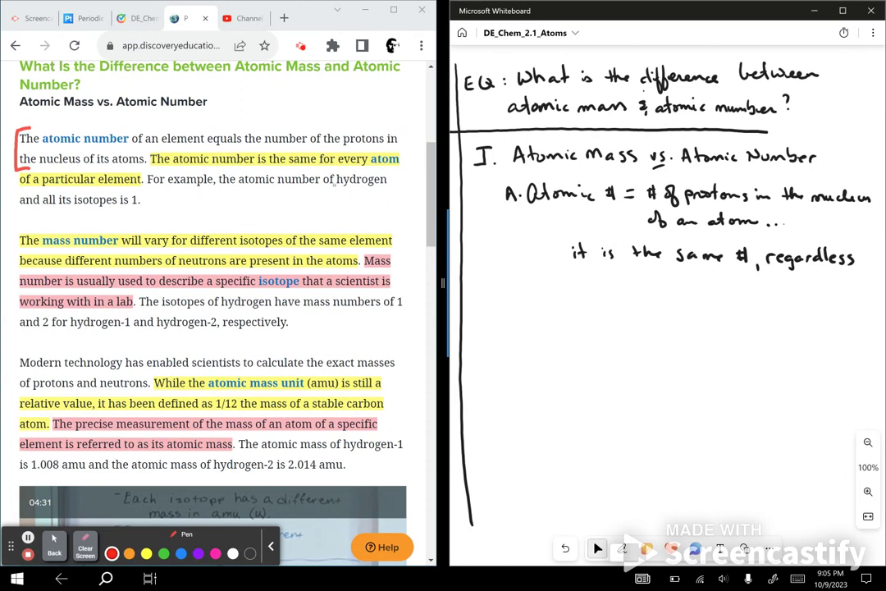
{"action": "left_click_drag", "start_coordinate": [577, 273], "coordinate": [577, 273]}
{"action": "mouse_move", "coordinate": [582, 272]}
{"action": "left_mouse_down"}
{"action": "mouse_move", "coordinate": [595, 280]}
{"action": "mouse_move", "coordinate": [602, 271]}
{"action": "left_mouse_up"}
{"action": "mouse_move", "coordinate": [608, 266]}
{"action": "left_mouse_down"}
{"action": "mouse_move", "coordinate": [615, 281]}
{"action": "mouse_move", "coordinate": [677, 282]}
{"action": "left_mouse_up"}
{"action": "left_click_drag", "start_coordinate": [673, 274], "coordinate": [681, 274]}
{"action": "mouse_move", "coordinate": [689, 276]}
{"action": "left_mouse_down"}
{"action": "mouse_move", "coordinate": [697, 286]}
{"action": "mouse_move", "coordinate": [711, 280]}
{"action": "left_mouse_up"}
{"action": "left_click", "coordinate": [597, 548]}
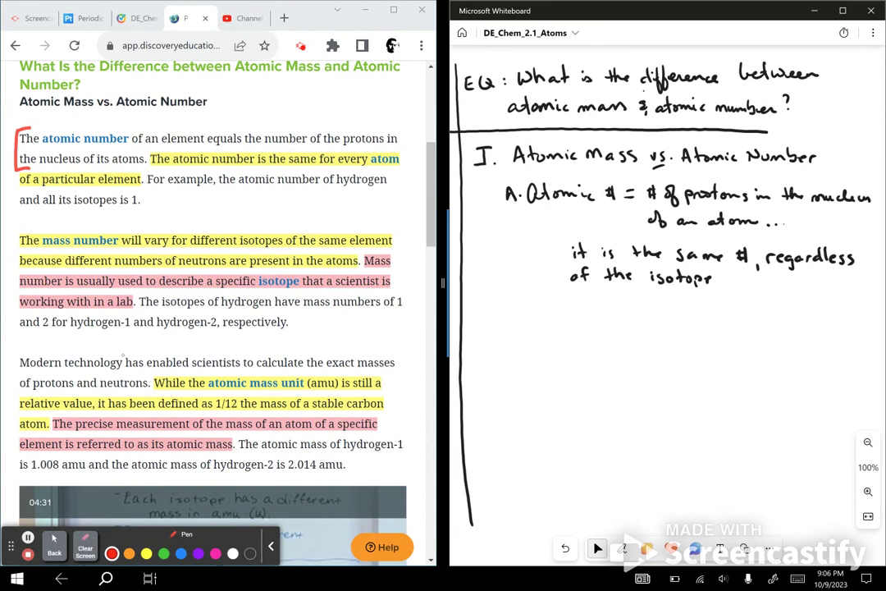
Start the next outline point by handwriting "B. Mass Number varies (due to" below the isotope line.
{"action": "left_click", "coordinate": [622, 548]}
{"action": "mouse_move", "coordinate": [507, 301]}
{"action": "left_mouse_down"}
{"action": "mouse_move", "coordinate": [508, 311]}
{"action": "mouse_move", "coordinate": [686, 300]}
{"action": "left_mouse_up"}
{"action": "left_click", "coordinate": [519, 309]}
{"action": "left_click", "coordinate": [597, 305]}
{"action": "left_click_drag", "start_coordinate": [696, 304], "coordinate": [777, 314]}
{"action": "left_click", "coordinate": [743, 308]}
{"action": "left_click", "coordinate": [752, 308]}
{"action": "left_click", "coordinate": [761, 308]}
{"action": "left_click", "coordinate": [778, 305]}
{"action": "left_click_drag", "start_coordinate": [779, 311], "coordinate": [797, 316]}
{"action": "left_click_drag", "start_coordinate": [790, 306], "coordinate": [808, 309]}
{"action": "left_click", "coordinate": [821, 313]}
{"action": "left_click", "coordinate": [827, 314]}
{"action": "left_click", "coordinate": [834, 313]}
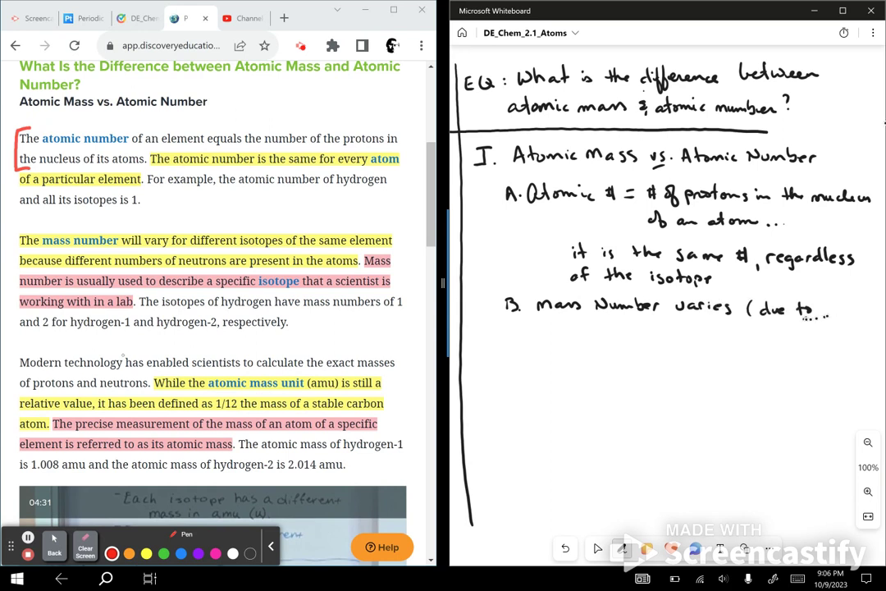
Finish the parenthetical in note B by handwriting "varying #'s of neutrons)".
{"action": "left_click", "coordinate": [598, 548]}
{"action": "left_click_drag", "start_coordinate": [821, 369], "coordinate": [744, 364]}
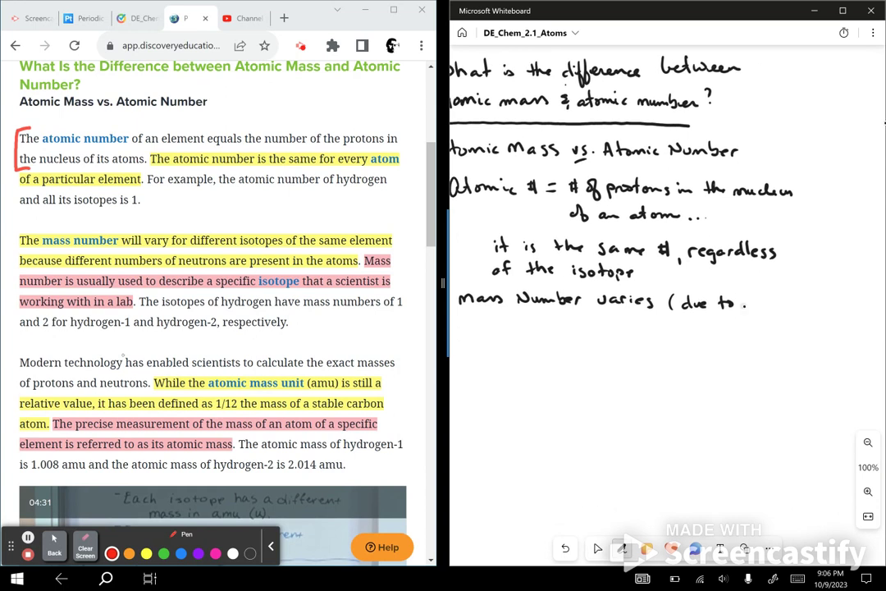
{"action": "left_click_drag", "start_coordinate": [747, 301], "coordinate": [764, 307]}
{"action": "mouse_move", "coordinate": [765, 303]}
{"action": "left_mouse_down"}
{"action": "mouse_move", "coordinate": [775, 312]}
{"action": "mouse_move", "coordinate": [807, 312]}
{"action": "left_mouse_up"}
{"action": "left_click", "coordinate": [814, 302]}
{"action": "left_click", "coordinate": [814, 309]}
{"action": "left_click", "coordinate": [818, 293]}
{"action": "left_click_drag", "start_coordinate": [803, 303], "coordinate": [839, 311]}
{"action": "left_click", "coordinate": [837, 308]}
{"action": "left_click_drag", "start_coordinate": [837, 305], "coordinate": [844, 304]}
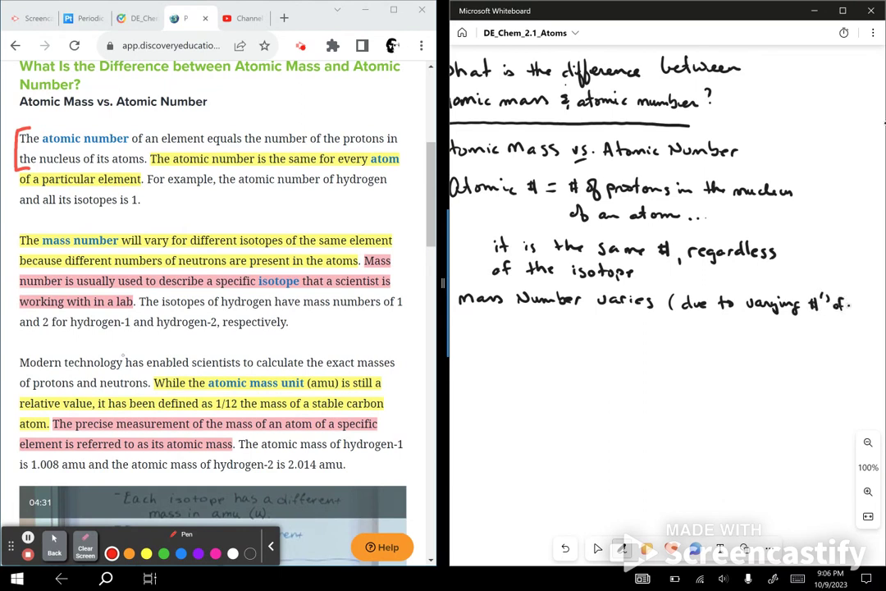
{"action": "left_click_drag", "start_coordinate": [695, 321], "coordinate": [777, 334]}
{"action": "left_click", "coordinate": [597, 548]}
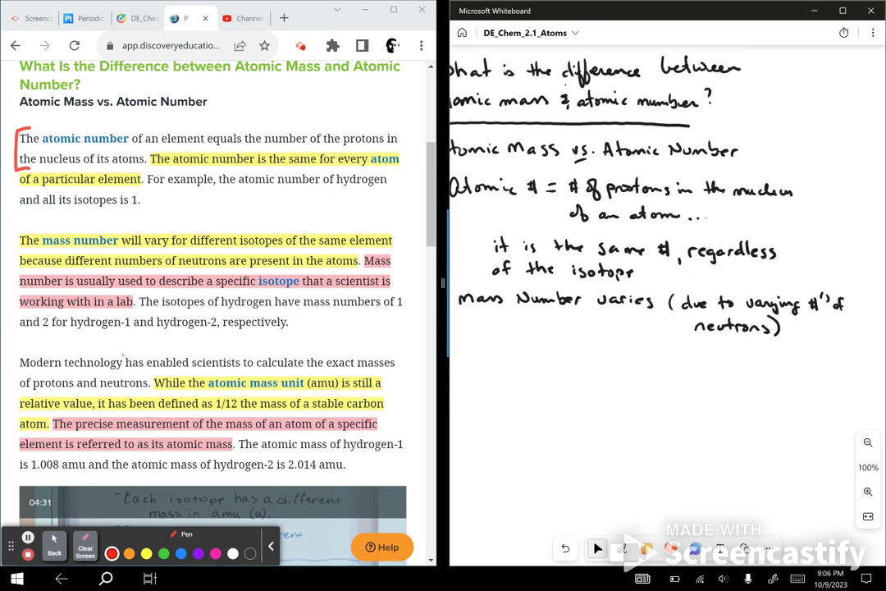
Draw a brace under "Mass Number" in note B and handwrite "esp used to" beneath it.
{"action": "left_click_drag", "start_coordinate": [664, 369], "coordinate": [705, 350]}
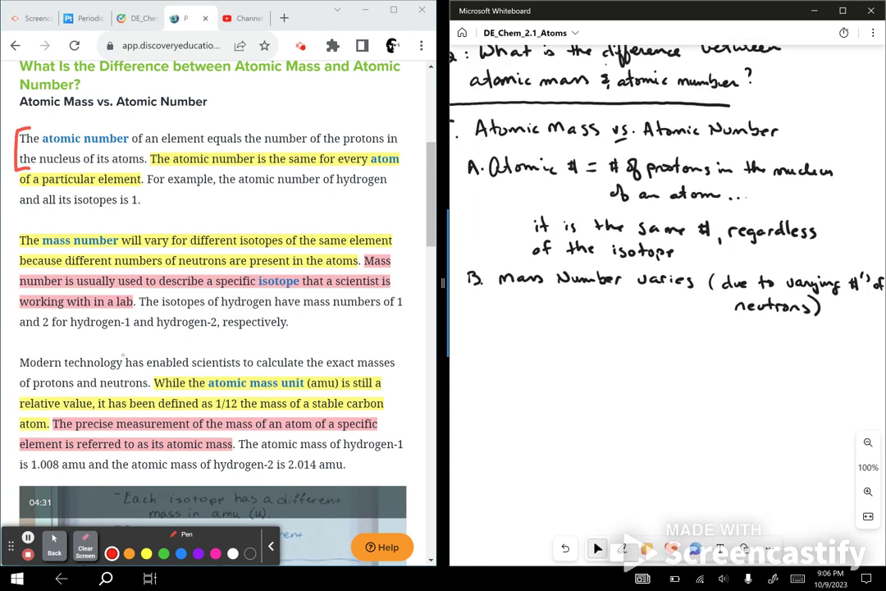
{"action": "left_click", "coordinate": [623, 548]}
{"action": "mouse_move", "coordinate": [499, 282]}
{"action": "left_mouse_down"}
{"action": "mouse_move", "coordinate": [556, 293]}
{"action": "mouse_move", "coordinate": [621, 282]}
{"action": "left_mouse_up"}
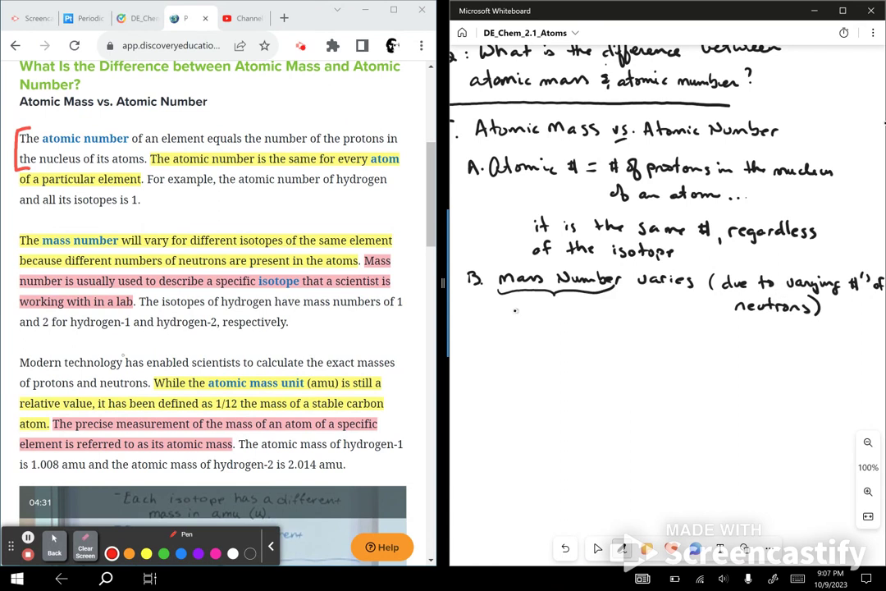
{"action": "left_click_drag", "start_coordinate": [512, 311], "coordinate": [584, 316]}
{"action": "mouse_move", "coordinate": [594, 302]}
{"action": "left_mouse_down"}
{"action": "mouse_move", "coordinate": [589, 315]}
{"action": "mouse_move", "coordinate": [619, 310]}
{"action": "left_mouse_up"}
{"action": "left_click", "coordinate": [521, 333]}
{"action": "left_click", "coordinate": [532, 332]}
{"action": "left_click", "coordinate": [547, 328]}
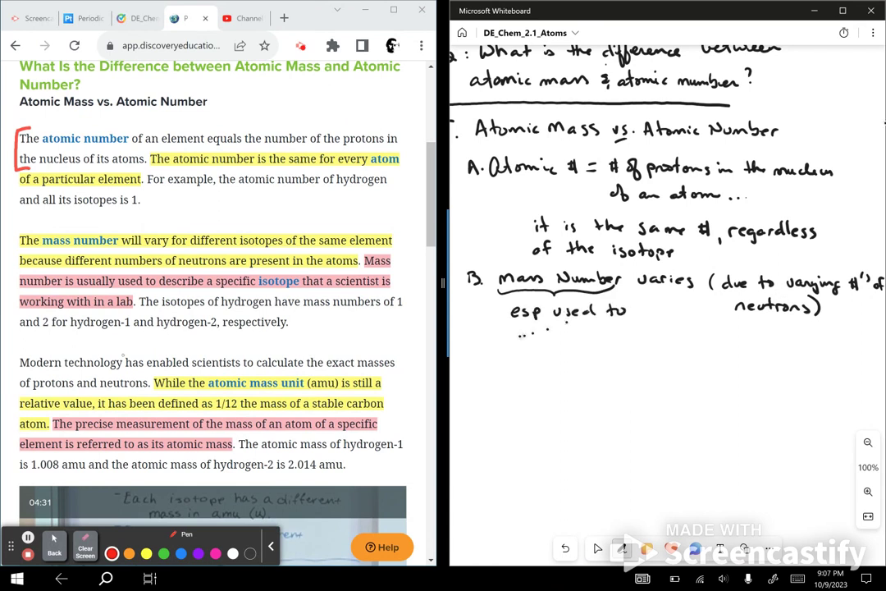
Continue the note under the brace with the handwritten line "refer to an isotope".
{"action": "left_click_drag", "start_coordinate": [512, 331], "coordinate": [531, 338]}
{"action": "mouse_move", "coordinate": [539, 327]}
{"action": "left_mouse_down"}
{"action": "mouse_move", "coordinate": [536, 339]}
{"action": "mouse_move", "coordinate": [569, 332]}
{"action": "mouse_move", "coordinate": [649, 338]}
{"action": "left_mouse_up"}
{"action": "left_click", "coordinate": [576, 335]}
{"action": "left_click", "coordinate": [629, 331]}
{"action": "left_click", "coordinate": [628, 337]}
{"action": "left_click", "coordinate": [645, 326]}
{"action": "left_click_drag", "start_coordinate": [656, 332], "coordinate": [664, 332]}
{"action": "left_click_drag", "start_coordinate": [665, 332], "coordinate": [672, 340]}
{"action": "left_click_drag", "start_coordinate": [676, 334], "coordinate": [681, 333]}
Finish the note under "Mass Number" with the handwritten line "of interest".
{"action": "left_click_drag", "start_coordinate": [510, 357], "coordinate": [551, 364]}
{"action": "left_click", "coordinate": [538, 356]}
{"action": "left_click", "coordinate": [538, 363]}
{"action": "left_click_drag", "start_coordinate": [556, 353], "coordinate": [556, 364]}
{"action": "left_click_drag", "start_coordinate": [553, 358], "coordinate": [566, 364]}
{"action": "left_click_drag", "start_coordinate": [569, 359], "coordinate": [586, 364]}
{"action": "left_click", "coordinate": [585, 359]}
{"action": "left_click_drag", "start_coordinate": [594, 353], "coordinate": [594, 364]}
{"action": "left_click_drag", "start_coordinate": [591, 358], "coordinate": [598, 358]}
{"action": "left_click", "coordinate": [598, 549]}
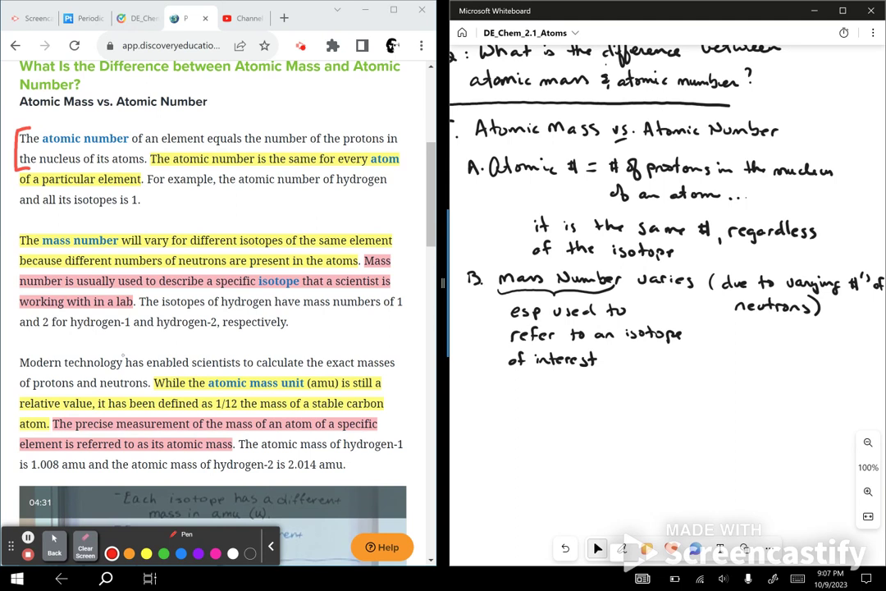
Clear the lesson page's annotations and underline "mass numbers of" and "and 2 for hydrogen-1 and hydrogen-2, respectively" in red.
{"action": "left_click_drag", "start_coordinate": [284, 424], "coordinate": [283, 379]}
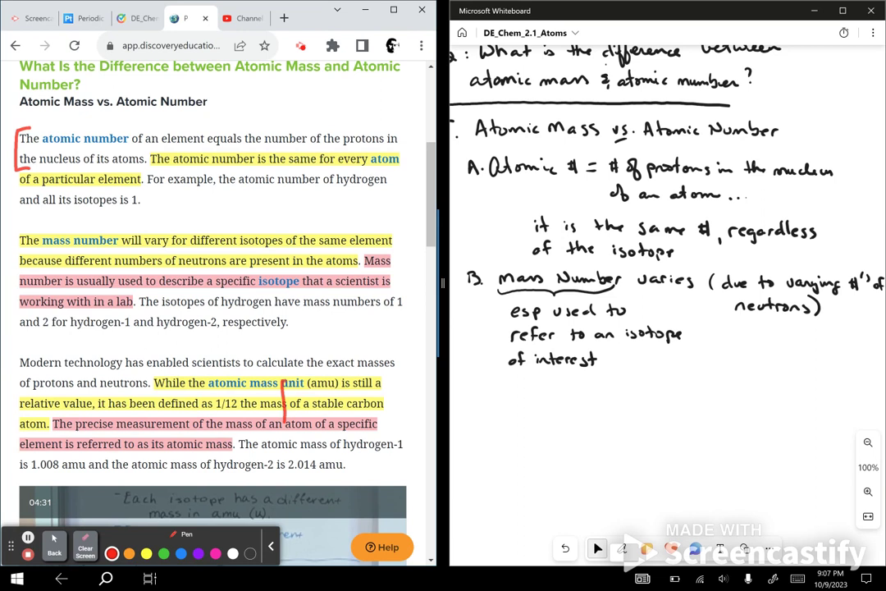
{"action": "left_click", "coordinate": [85, 548]}
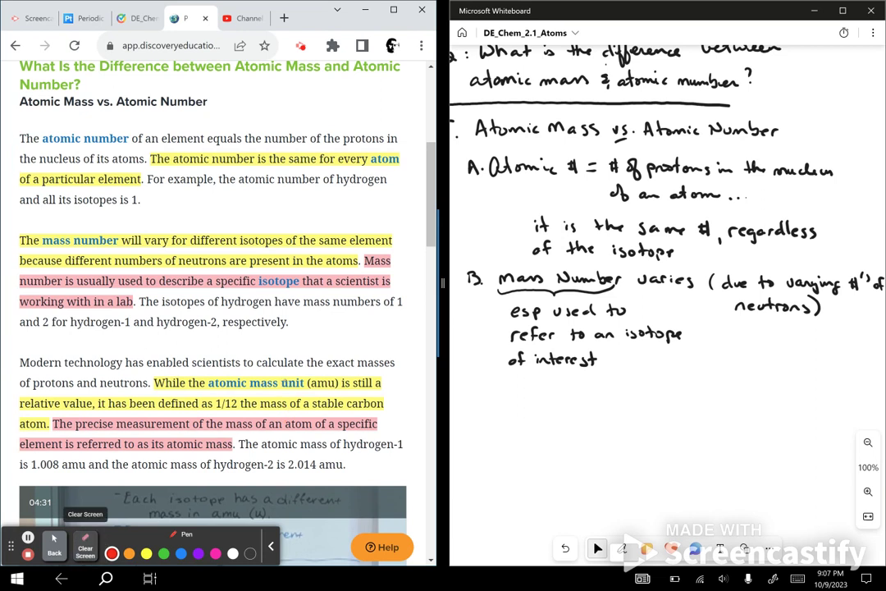
{"action": "left_click", "coordinate": [54, 541]}
{"action": "scroll", "coordinate": [178, 410], "scroll_direction": "down", "scroll_amount": 2}
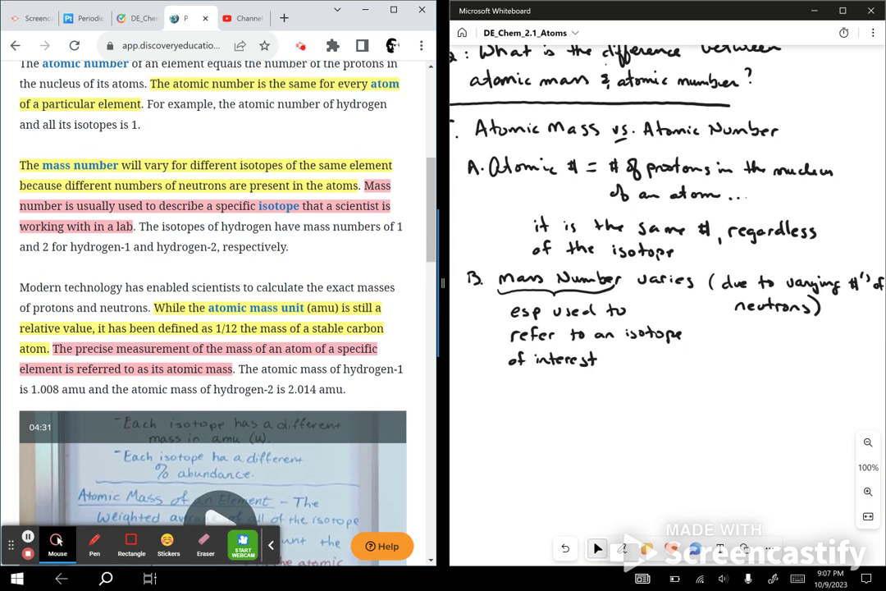
{"action": "left_click", "coordinate": [95, 543]}
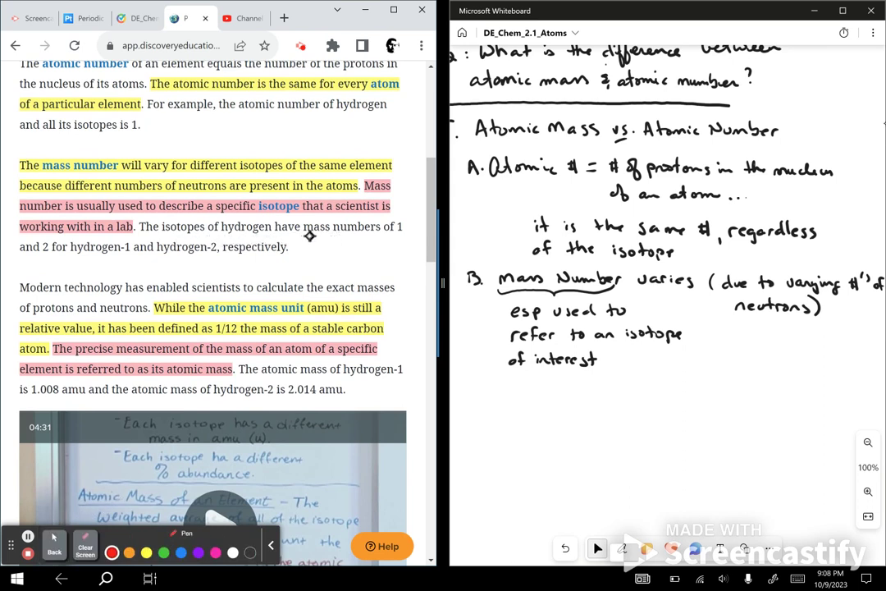
{"action": "left_click_drag", "start_coordinate": [306, 234], "coordinate": [395, 235]}
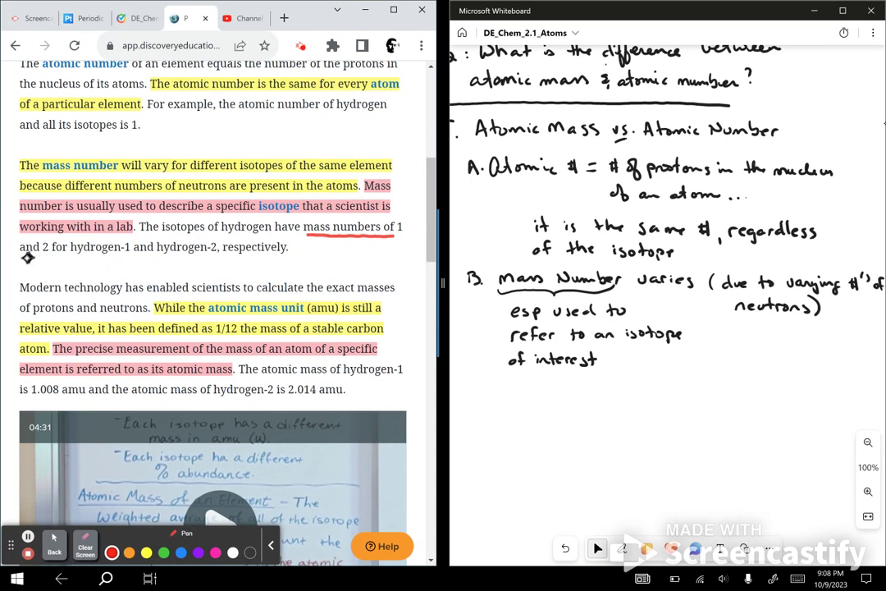
{"action": "left_click_drag", "start_coordinate": [20, 254], "coordinate": [275, 252]}
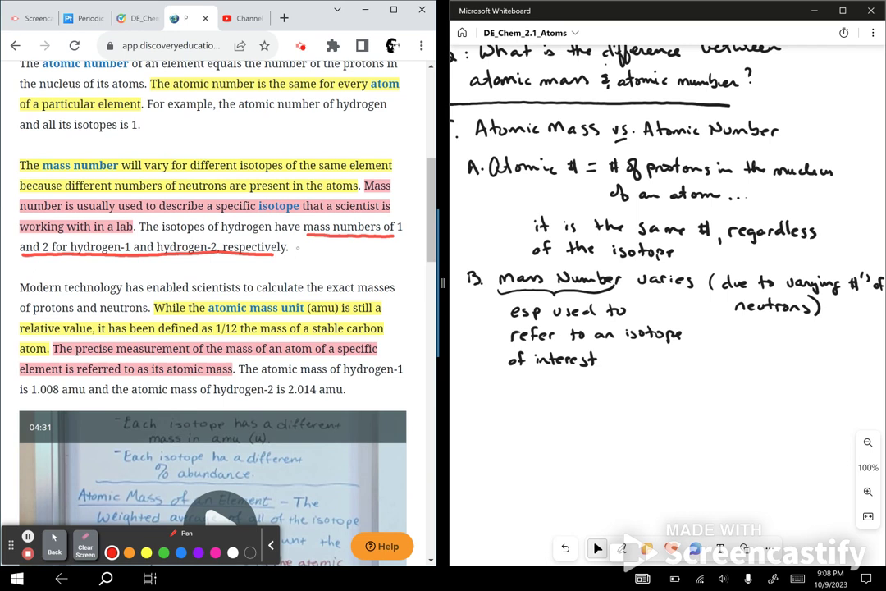
Handwrite "C. Atomic Mass Units (AMU's) are a" on the whiteboard below note B.
{"action": "left_click", "coordinate": [493, 397]}
{"action": "left_click", "coordinate": [485, 400]}
{"action": "mouse_move", "coordinate": [484, 394]}
{"action": "left_mouse_down"}
{"action": "mouse_move", "coordinate": [481, 403]}
{"action": "mouse_move", "coordinate": [547, 402]}
{"action": "left_mouse_up"}
{"action": "mouse_move", "coordinate": [551, 397]}
{"action": "left_mouse_down"}
{"action": "mouse_move", "coordinate": [594, 402]}
{"action": "mouse_move", "coordinate": [632, 391]}
{"action": "left_mouse_up"}
{"action": "left_click", "coordinate": [622, 395]}
{"action": "left_click", "coordinate": [622, 401]}
{"action": "left_click_drag", "start_coordinate": [635, 402], "coordinate": [707, 403]}
{"action": "left_click", "coordinate": [685, 392]}
{"action": "left_click", "coordinate": [692, 391]}
{"action": "left_click", "coordinate": [699, 392]}
{"action": "mouse_move", "coordinate": [697, 398]}
{"action": "left_mouse_down"}
{"action": "mouse_move", "coordinate": [724, 401]}
{"action": "mouse_move", "coordinate": [738, 391]}
{"action": "left_mouse_up"}
{"action": "mouse_move", "coordinate": [741, 388]}
{"action": "left_mouse_down"}
{"action": "mouse_move", "coordinate": [756, 402]}
{"action": "mouse_move", "coordinate": [789, 399]}
{"action": "left_mouse_up"}
{"action": "left_click", "coordinate": [747, 393]}
{"action": "left_click", "coordinate": [784, 398]}
{"action": "left_click_drag", "start_coordinate": [794, 394], "coordinate": [827, 398]}
{"action": "left_click", "coordinate": [816, 395]}
Complete note C with a second handwritten line, "relative unit (count protons & neutrons)".
{"action": "left_click_drag", "start_coordinate": [507, 414], "coordinate": [514, 417]}
{"action": "left_click_drag", "start_coordinate": [516, 417], "coordinate": [530, 421]}
{"action": "left_click_drag", "start_coordinate": [539, 416], "coordinate": [545, 421]}
{"action": "left_click_drag", "start_coordinate": [540, 415], "coordinate": [572, 417]}
{"action": "left_click_drag", "start_coordinate": [574, 419], "coordinate": [609, 422]}
{"action": "left_click_drag", "start_coordinate": [611, 417], "coordinate": [621, 422]}
{"action": "left_click_drag", "start_coordinate": [617, 416], "coordinate": [656, 426]}
{"action": "left_click_drag", "start_coordinate": [665, 420], "coordinate": [700, 417]}
{"action": "mouse_move", "coordinate": [713, 418]}
{"action": "left_mouse_down"}
{"action": "mouse_move", "coordinate": [715, 428]}
{"action": "mouse_move", "coordinate": [746, 425]}
{"action": "left_mouse_up"}
{"action": "left_click_drag", "start_coordinate": [750, 420], "coordinate": [853, 425]}
{"action": "left_click", "coordinate": [597, 548]}
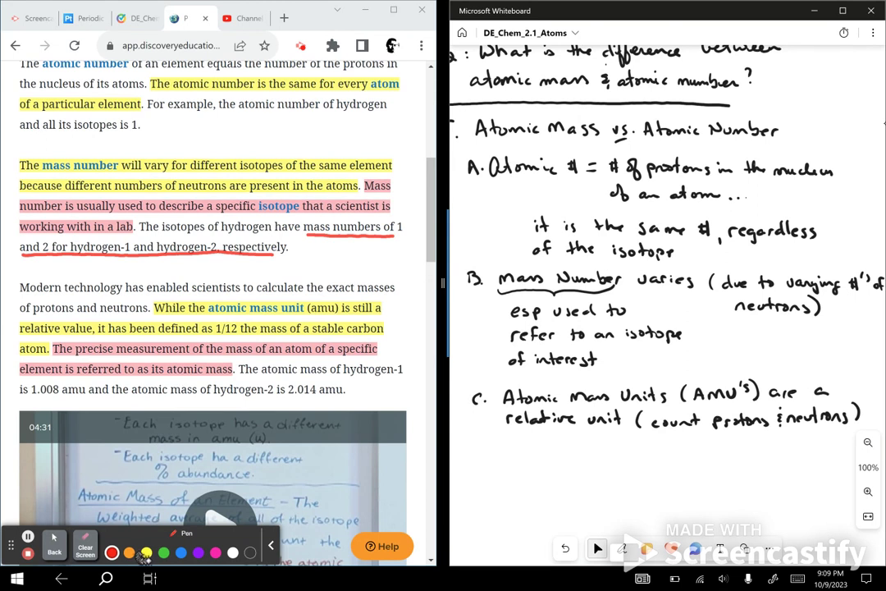
Circle "atomic mass" in the pink-highlighted sentence of the lesson page in purple.
{"action": "left_click", "coordinate": [198, 552]}
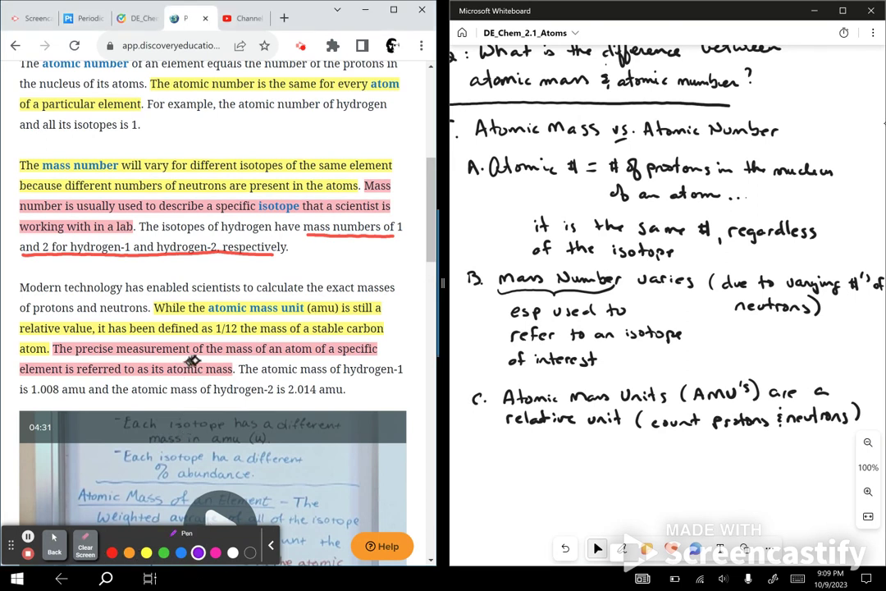
{"action": "mouse_move", "coordinate": [194, 359]}
{"action": "left_mouse_down"}
{"action": "mouse_move", "coordinate": [167, 367]}
{"action": "mouse_move", "coordinate": [186, 378]}
{"action": "mouse_move", "coordinate": [229, 379]}
{"action": "mouse_move", "coordinate": [213, 359]}
{"action": "mouse_move", "coordinate": [196, 358]}
{"action": "left_mouse_up"}
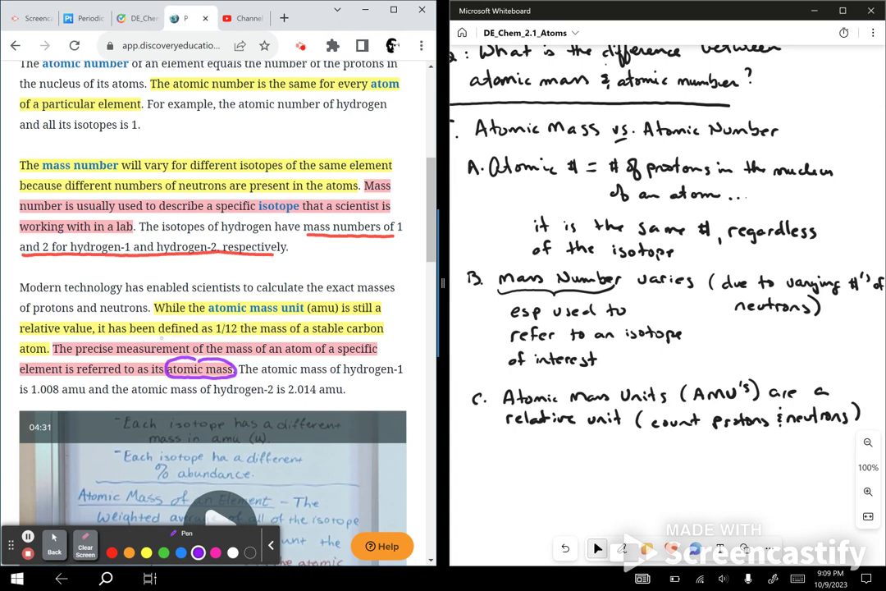
Draw a red arrow down from note C on the whiteboard and handwrite "defined as 1/12 mass of stable carbon" in red.
{"action": "left_click", "coordinate": [595, 552]}
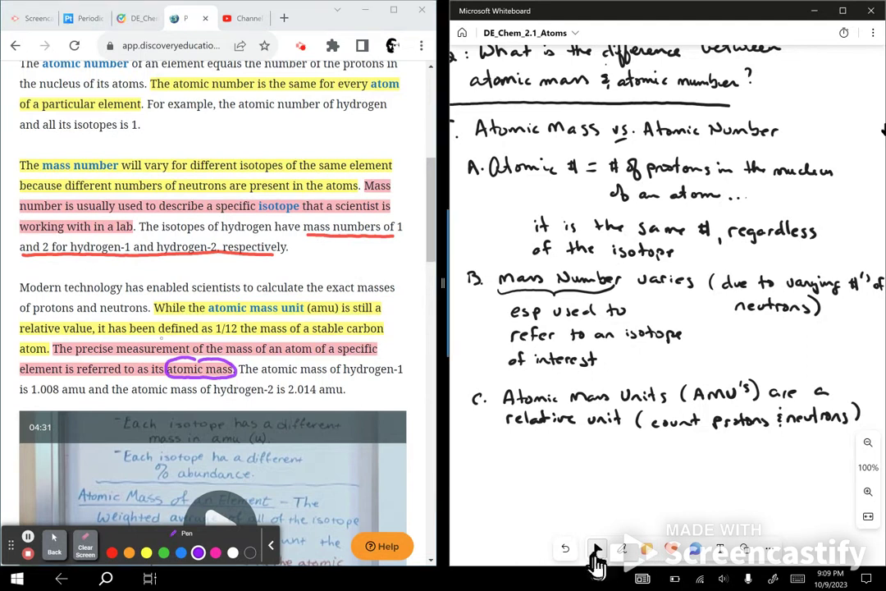
{"action": "left_click", "coordinate": [622, 550]}
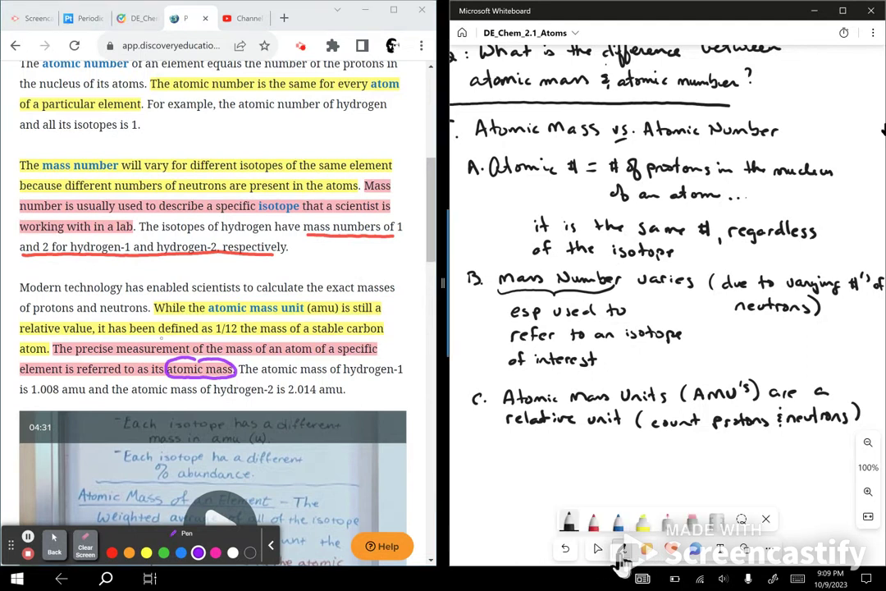
{"action": "mouse_move", "coordinate": [498, 406]}
{"action": "left_mouse_down"}
{"action": "mouse_move", "coordinate": [506, 445]}
{"action": "mouse_move", "coordinate": [547, 456]}
{"action": "mouse_move", "coordinate": [549, 467]}
{"action": "mouse_move", "coordinate": [591, 443]}
{"action": "mouse_move", "coordinate": [621, 459]}
{"action": "left_mouse_up"}
{"action": "mouse_move", "coordinate": [645, 450]}
{"action": "left_mouse_down"}
{"action": "mouse_move", "coordinate": [645, 461]}
{"action": "mouse_move", "coordinate": [656, 461]}
{"action": "left_mouse_up"}
{"action": "mouse_move", "coordinate": [657, 453]}
{"action": "left_mouse_down"}
{"action": "mouse_move", "coordinate": [662, 462]}
{"action": "mouse_move", "coordinate": [727, 459]}
{"action": "left_mouse_up"}
{"action": "left_click", "coordinate": [676, 459]}
{"action": "mouse_move", "coordinate": [741, 449]}
{"action": "left_mouse_down"}
{"action": "mouse_move", "coordinate": [737, 464]}
{"action": "mouse_move", "coordinate": [792, 460]}
{"action": "left_mouse_up"}
{"action": "left_click_drag", "start_coordinate": [796, 457], "coordinate": [801, 460]}
{"action": "left_click", "coordinate": [553, 477]}
{"action": "mouse_move", "coordinate": [545, 474]}
{"action": "left_mouse_down"}
{"action": "mouse_move", "coordinate": [542, 480]}
{"action": "mouse_move", "coordinate": [561, 482]}
{"action": "left_mouse_up"}
{"action": "mouse_move", "coordinate": [565, 471]}
{"action": "left_mouse_down"}
{"action": "mouse_move", "coordinate": [570, 482]}
{"action": "mouse_move", "coordinate": [587, 482]}
{"action": "left_mouse_up"}
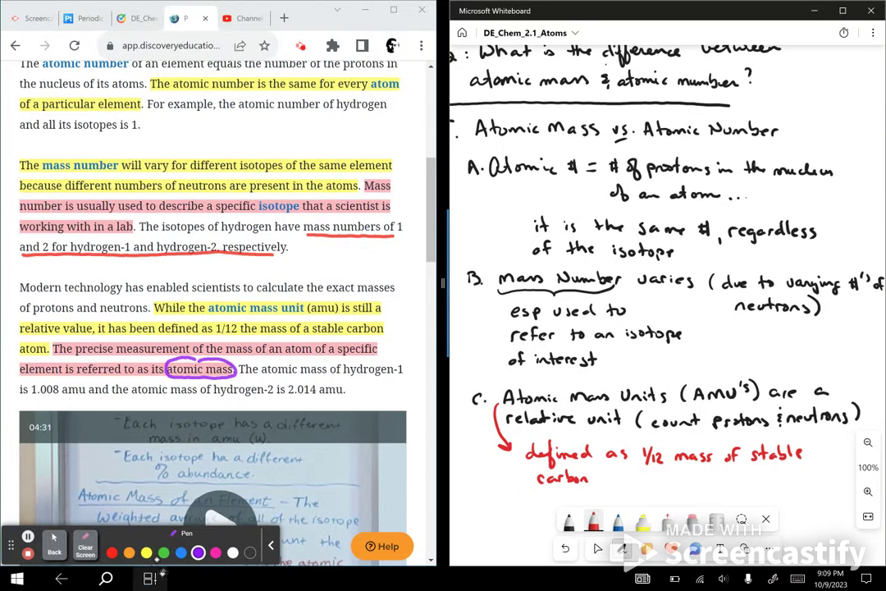
Underline 1.008 and 2.014 on the lesson page in blue and label them "decimals" with arrows pointing to both values.
{"action": "left_click", "coordinate": [181, 552]}
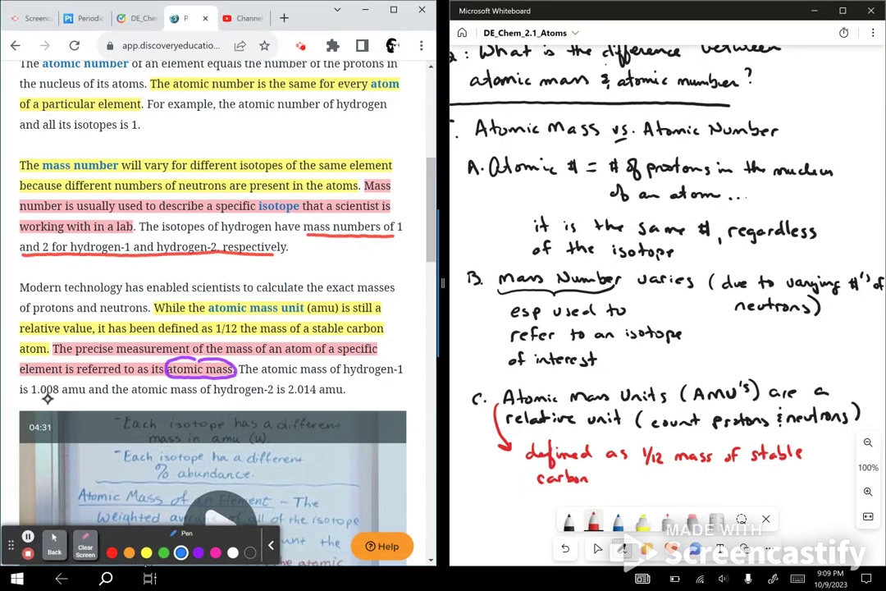
{"action": "left_click_drag", "start_coordinate": [31, 399], "coordinate": [58, 398]}
{"action": "left_click_drag", "start_coordinate": [286, 400], "coordinate": [317, 398]}
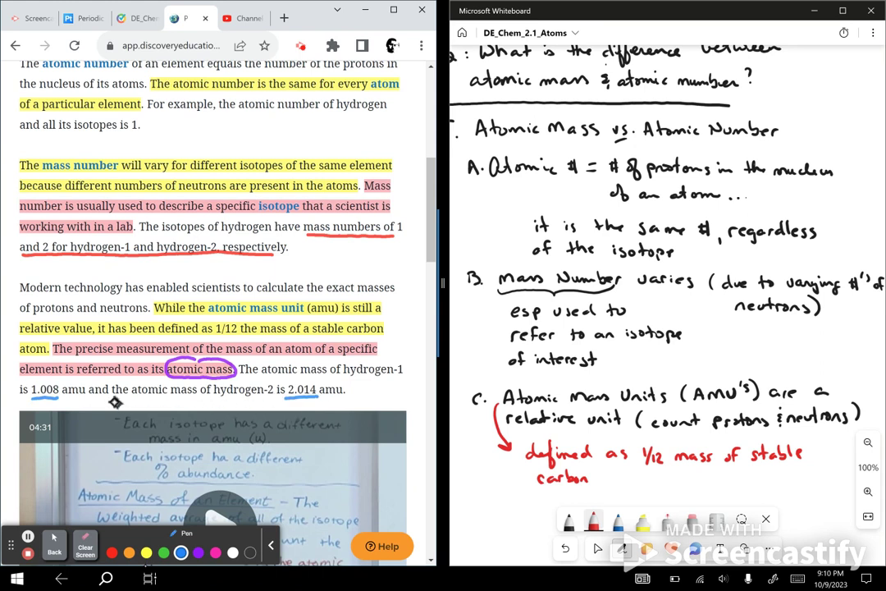
{"action": "left_click_drag", "start_coordinate": [126, 404], "coordinate": [129, 410]}
{"action": "left_click_drag", "start_coordinate": [133, 404], "coordinate": [195, 404]}
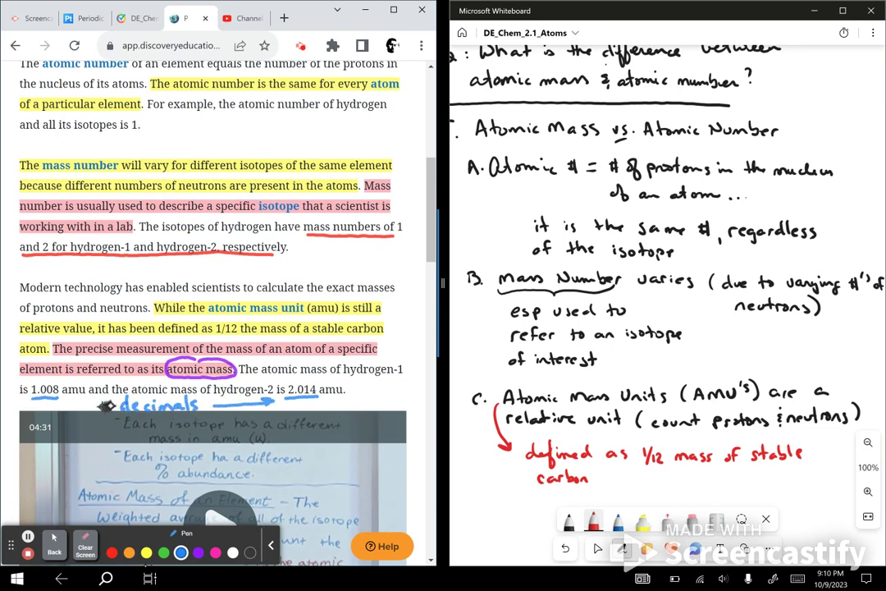
{"action": "left_click_drag", "start_coordinate": [115, 405], "coordinate": [65, 410]}
Handwrite "D. Atomic Mass" in black on the whiteboard below the red carbon note.
{"action": "left_click", "coordinate": [54, 541]}
{"action": "scroll", "coordinate": [57, 539], "scroll_direction": "down", "scroll_amount": 3}
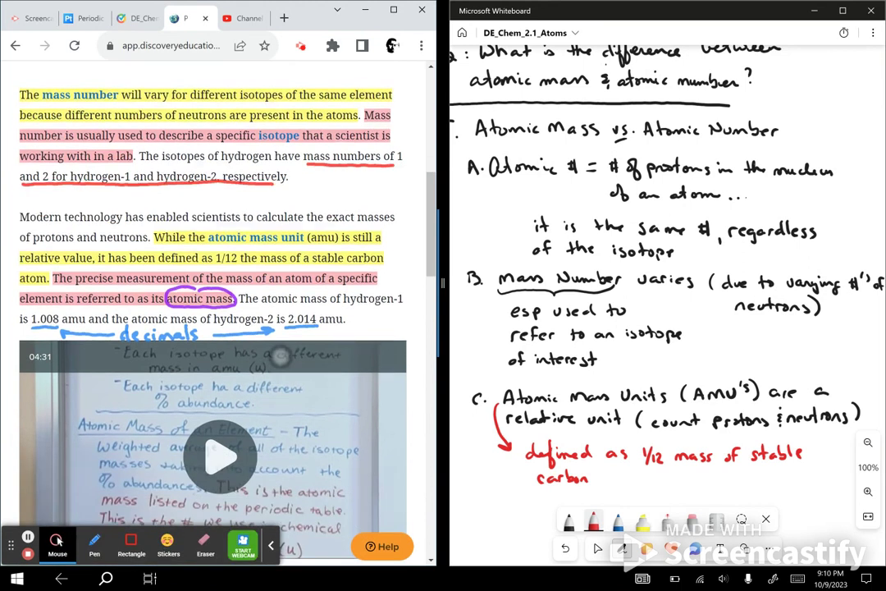
{"action": "scroll", "coordinate": [57, 540], "scroll_direction": "down", "scroll_amount": 1}
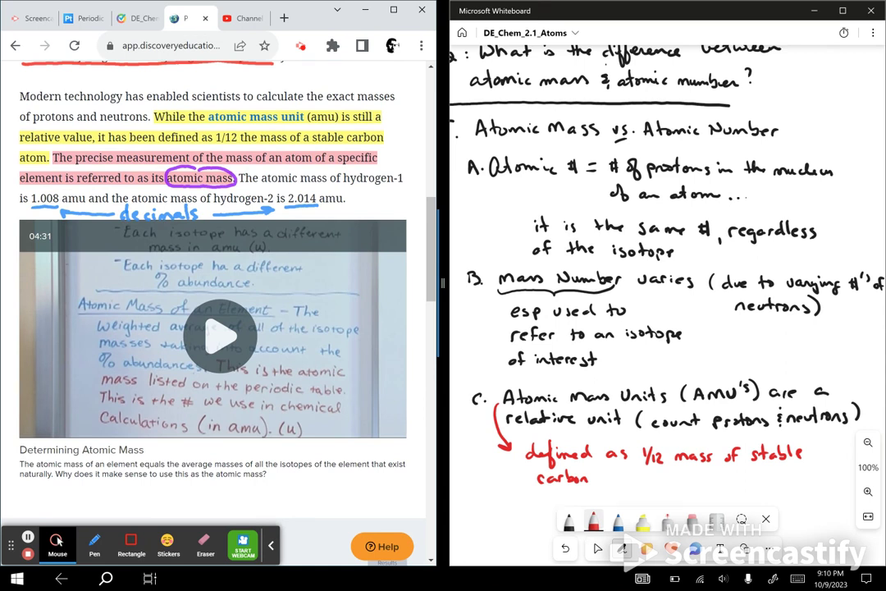
{"action": "scroll", "coordinate": [515, 463], "scroll_direction": "down", "scroll_amount": 1}
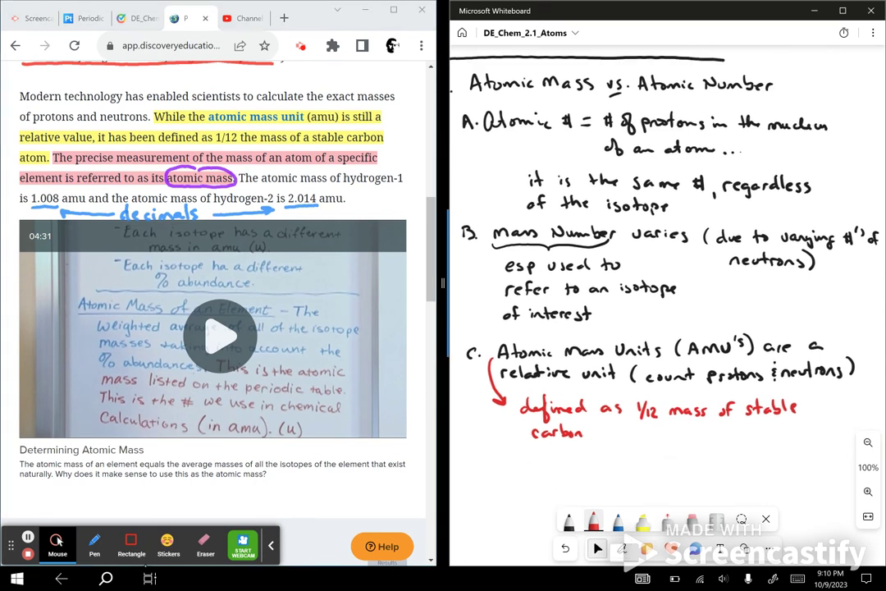
{"action": "left_click", "coordinate": [569, 520]}
{"action": "left_click_drag", "start_coordinate": [480, 423], "coordinate": [481, 434]}
{"action": "left_click", "coordinate": [495, 433]}
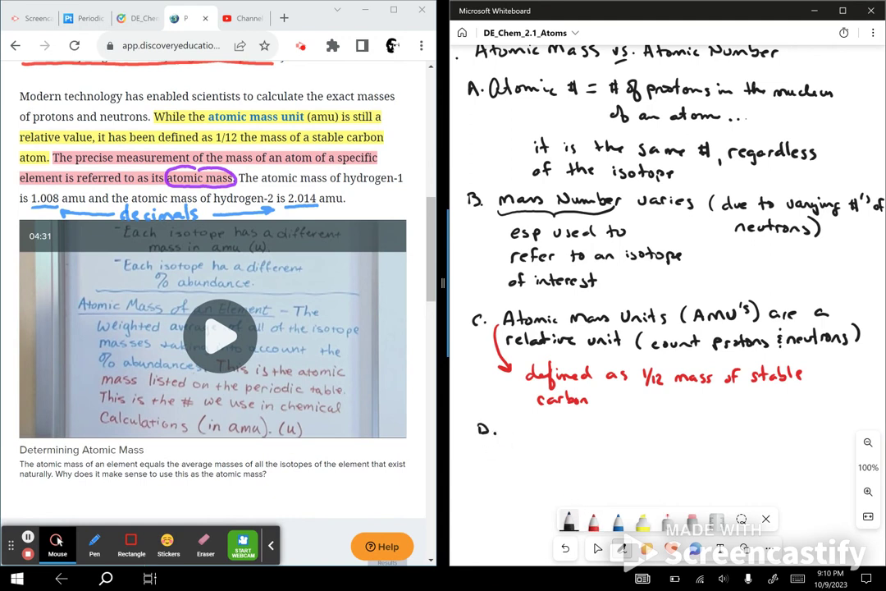
{"action": "mouse_move", "coordinate": [513, 433]}
{"action": "left_mouse_down"}
{"action": "mouse_move", "coordinate": [523, 420]}
{"action": "mouse_move", "coordinate": [531, 433]}
{"action": "mouse_move", "coordinate": [566, 431]}
{"action": "left_mouse_up"}
{"action": "mouse_move", "coordinate": [574, 425]}
{"action": "left_mouse_down"}
{"action": "mouse_move", "coordinate": [570, 432]}
{"action": "mouse_move", "coordinate": [595, 422]}
{"action": "mouse_move", "coordinate": [627, 431]}
{"action": "left_mouse_up"}
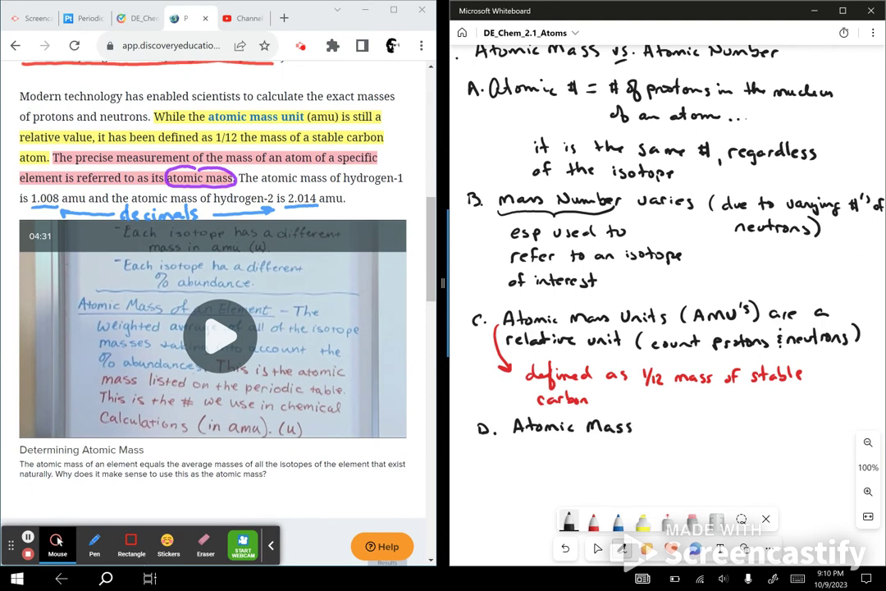
Continue note D on the whiteboard in black by handwriting ": precise measurement of the" after "Atomic Mass".
{"action": "left_click", "coordinate": [641, 424]}
{"action": "left_click", "coordinate": [643, 433]}
{"action": "mouse_move", "coordinate": [655, 424]}
{"action": "left_mouse_down"}
{"action": "mouse_move", "coordinate": [660, 433]}
{"action": "mouse_move", "coordinate": [699, 420]}
{"action": "mouse_move", "coordinate": [705, 430]}
{"action": "mouse_move", "coordinate": [833, 430]}
{"action": "left_mouse_up"}
{"action": "left_click_drag", "start_coordinate": [766, 472], "coordinate": [703, 465]}
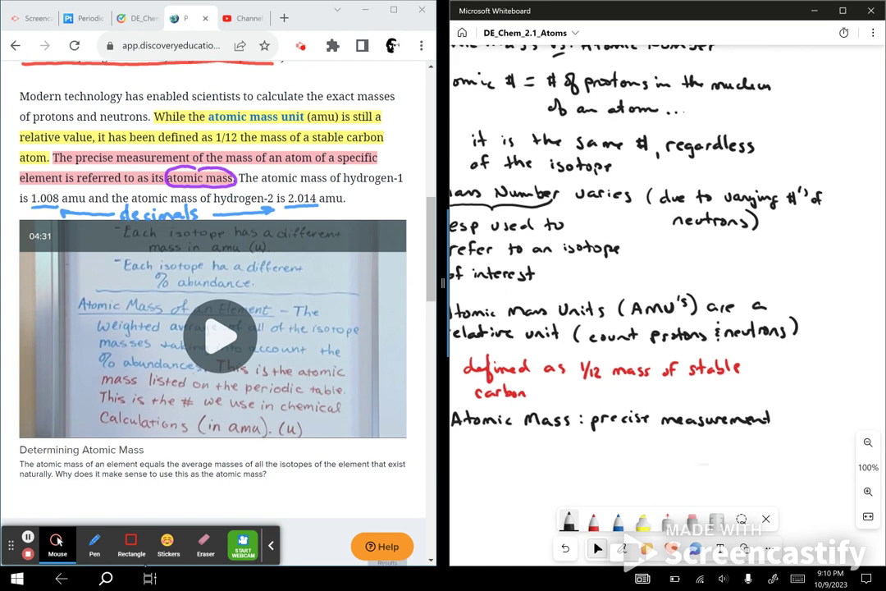
{"action": "mouse_move", "coordinate": [774, 417]}
{"action": "left_mouse_down"}
{"action": "mouse_move", "coordinate": [801, 425]}
{"action": "mouse_move", "coordinate": [807, 415]}
{"action": "left_mouse_up"}
{"action": "left_click", "coordinate": [794, 421]}
{"action": "left_click_drag", "start_coordinate": [808, 411], "coordinate": [811, 424]}
{"action": "left_click_drag", "start_coordinate": [814, 421], "coordinate": [821, 423]}
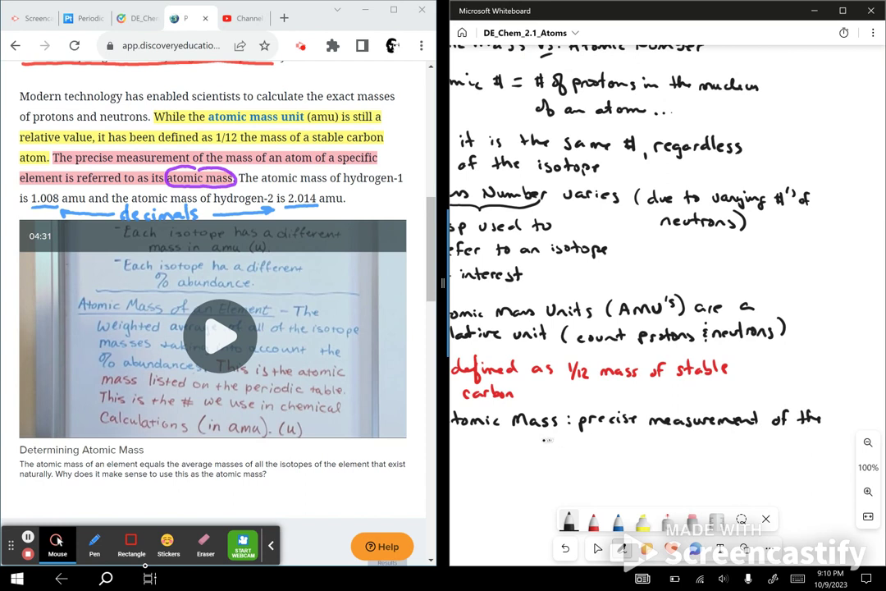
Handwrite "mass of an atom." in black on the line below to complete the atomic mass definition.
{"action": "left_click_drag", "start_coordinate": [540, 444], "coordinate": [570, 444]}
{"action": "left_click", "coordinate": [587, 444]}
{"action": "left_click", "coordinate": [594, 444]}
{"action": "mouse_move", "coordinate": [581, 438]}
{"action": "left_mouse_down"}
{"action": "mouse_move", "coordinate": [577, 444]}
{"action": "mouse_move", "coordinate": [598, 444]}
{"action": "left_mouse_up"}
{"action": "left_click_drag", "start_coordinate": [609, 432], "coordinate": [600, 452]}
{"action": "left_click_drag", "start_coordinate": [602, 442], "coordinate": [642, 445]}
{"action": "left_click_drag", "start_coordinate": [638, 439], "coordinate": [697, 443]}
{"action": "left_click", "coordinate": [707, 441]}
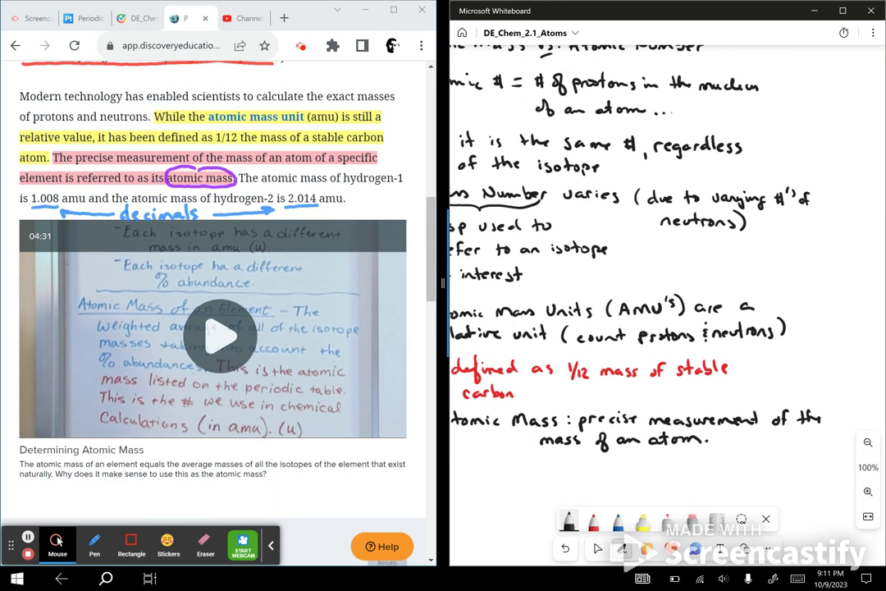
Draw a blue arrow pointing up to the Determining Atomic Mass video on the lesson page, with a star at its tail.
{"action": "scroll", "coordinate": [223, 435], "scroll_direction": "down", "scroll_amount": 1}
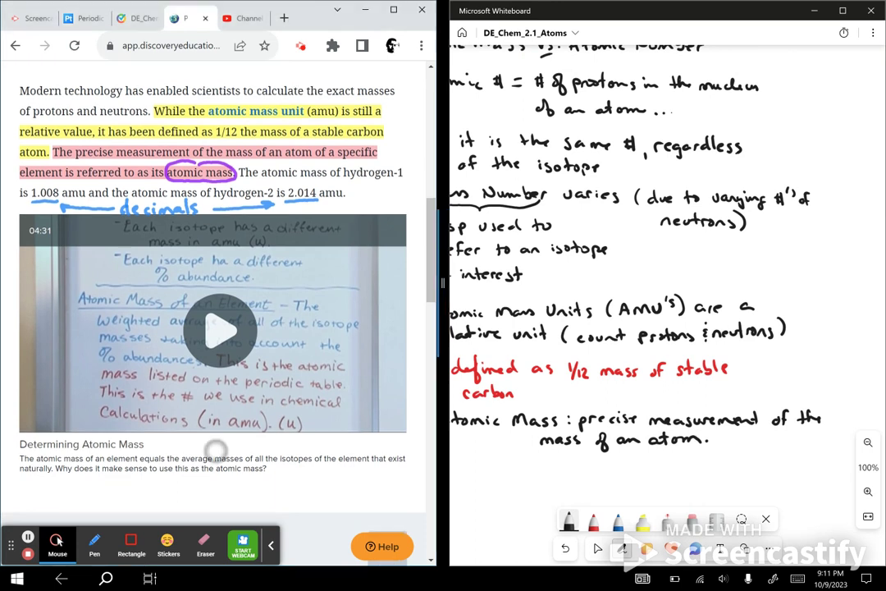
{"action": "scroll", "coordinate": [236, 357], "scroll_direction": "down", "scroll_amount": 1}
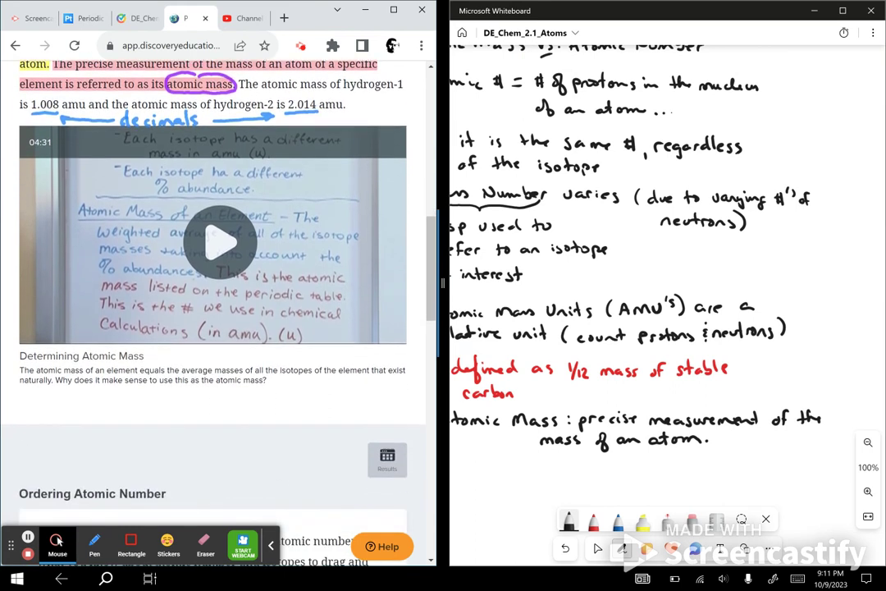
{"action": "left_click", "coordinate": [94, 539]}
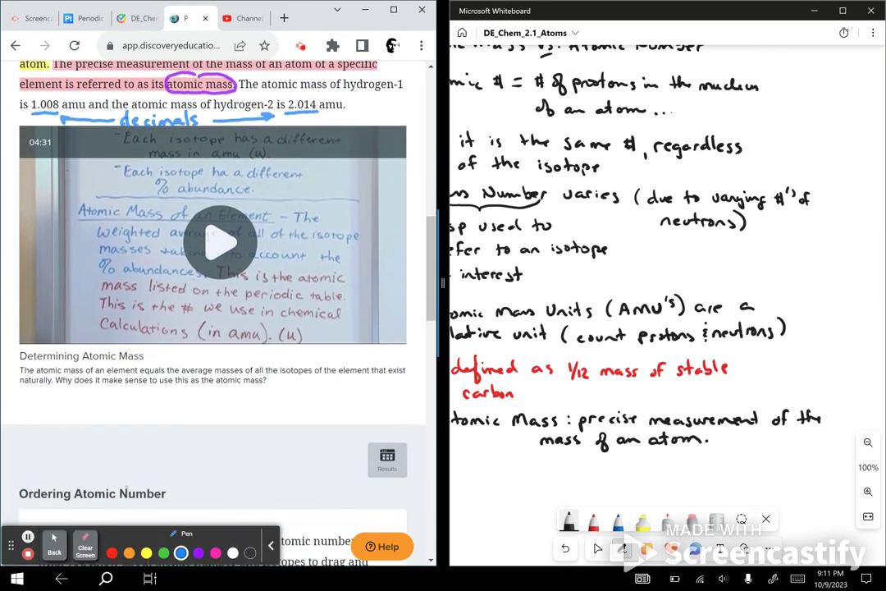
{"action": "left_click_drag", "start_coordinate": [144, 417], "coordinate": [182, 350]}
{"action": "left_click_drag", "start_coordinate": [164, 361], "coordinate": [183, 366]}
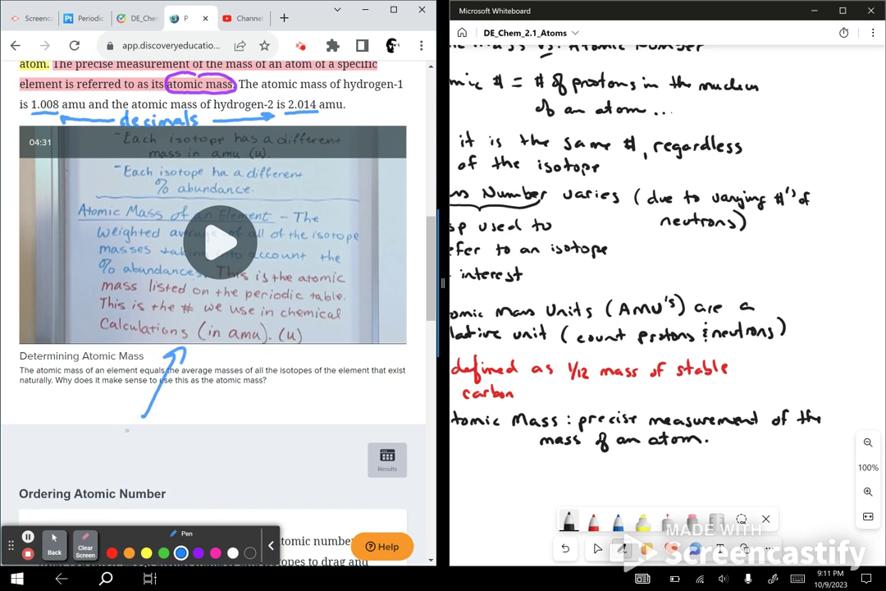
{"action": "left_click_drag", "start_coordinate": [127, 430], "coordinate": [139, 426]}
{"action": "left_click", "coordinate": [54, 543]}
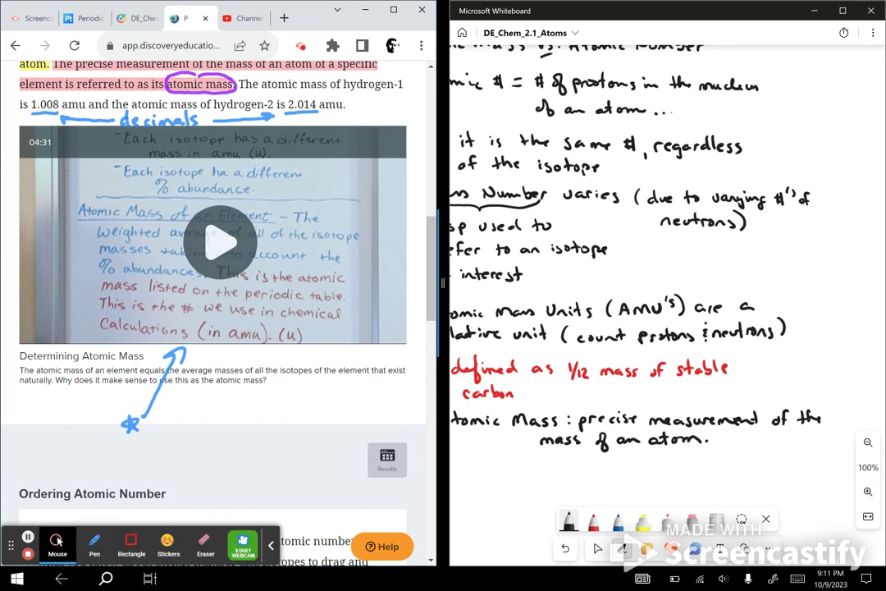
Circle the letters A and C in blue on the whiteboard and join them with a blue curly brace beside the notes.
{"action": "scroll", "coordinate": [279, 353], "scroll_direction": "down", "scroll_amount": 5}
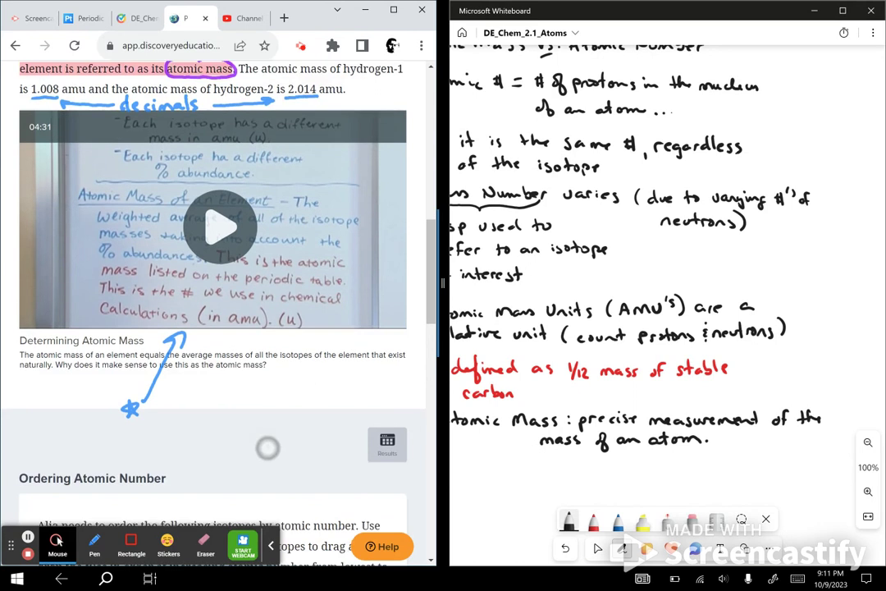
{"action": "scroll", "coordinate": [351, 311], "scroll_direction": "down", "scroll_amount": 5}
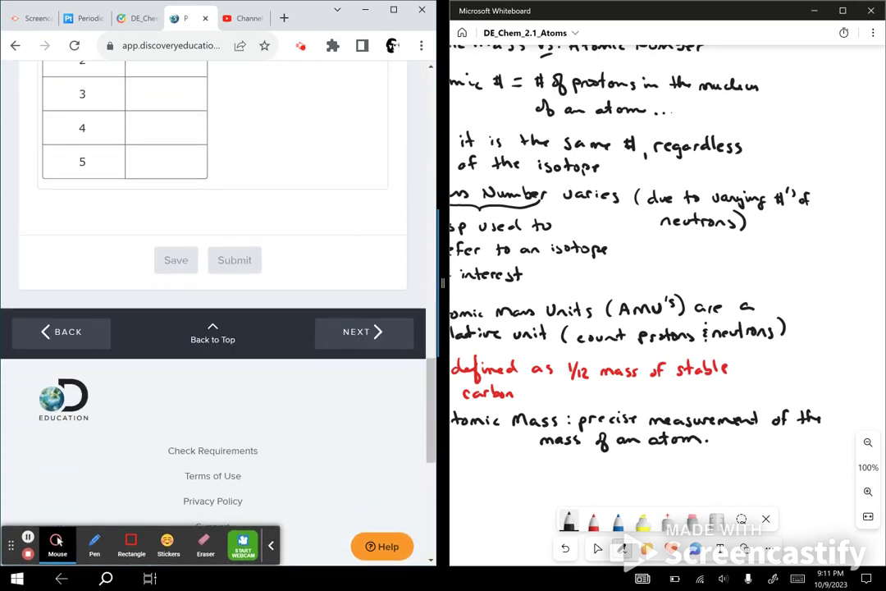
{"action": "scroll", "coordinate": [296, 382], "scroll_direction": "up", "scroll_amount": 20}
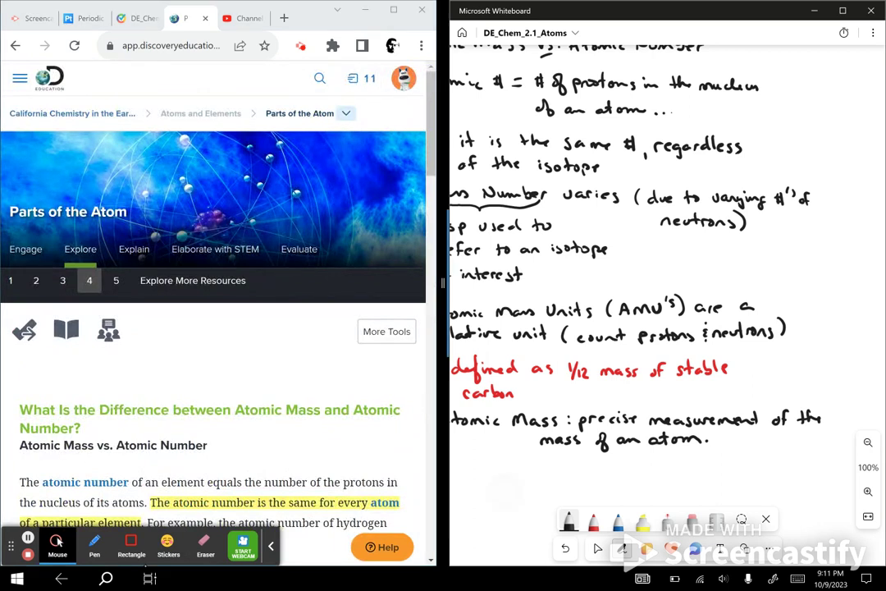
{"action": "left_click_drag", "start_coordinate": [656, 328], "coordinate": [740, 315]}
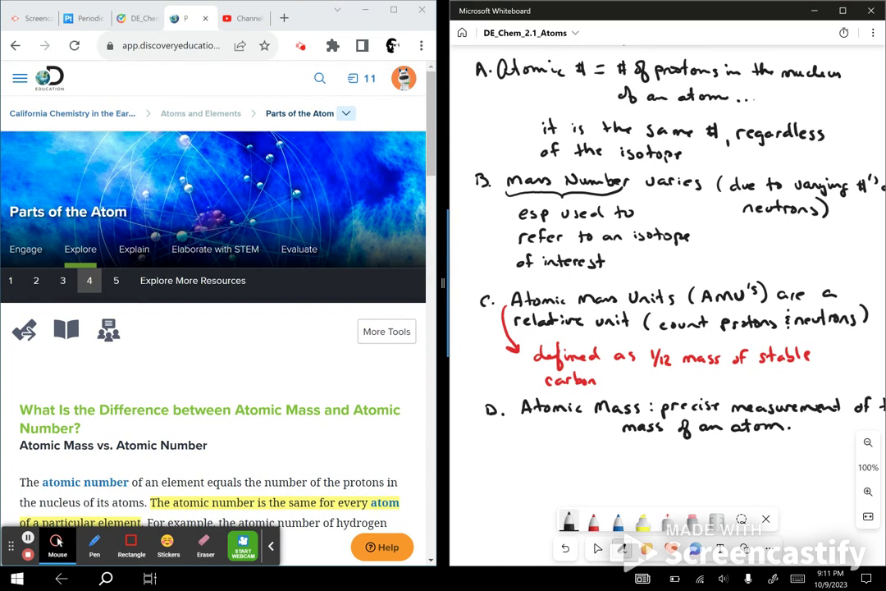
{"action": "left_click", "coordinate": [618, 520]}
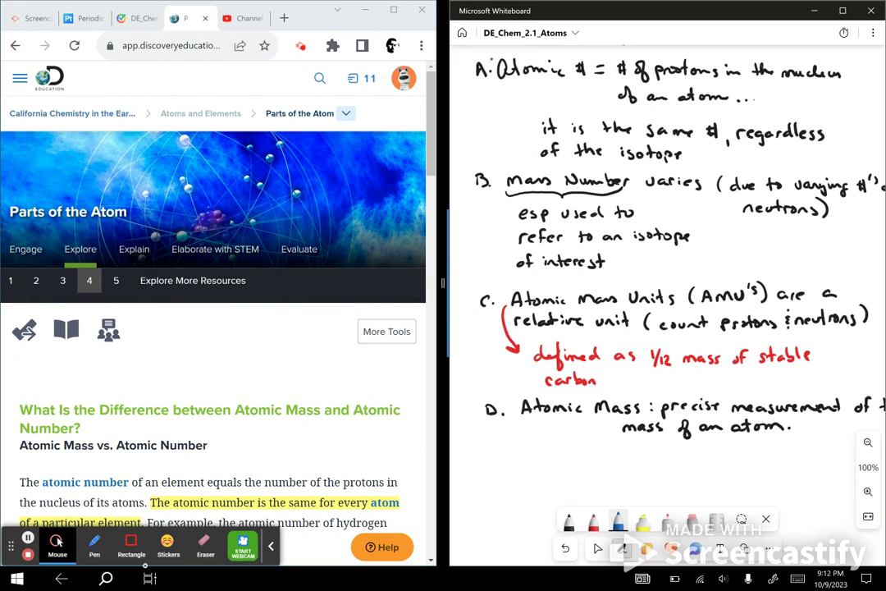
{"action": "mouse_move", "coordinate": [490, 61]}
{"action": "left_mouse_down"}
{"action": "mouse_move", "coordinate": [469, 80]}
{"action": "mouse_move", "coordinate": [496, 65]}
{"action": "left_mouse_up"}
{"action": "left_click_drag", "start_coordinate": [495, 293], "coordinate": [473, 292]}
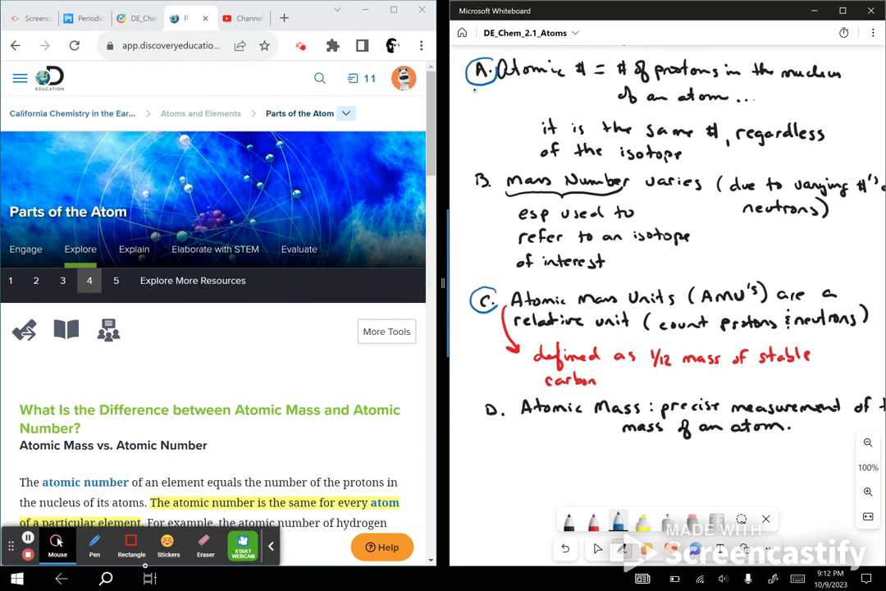
{"action": "mouse_move", "coordinate": [474, 90]}
{"action": "left_mouse_down"}
{"action": "mouse_move", "coordinate": [459, 108]}
{"action": "mouse_move", "coordinate": [458, 143]}
{"action": "mouse_move", "coordinate": [471, 287]}
{"action": "left_mouse_up"}
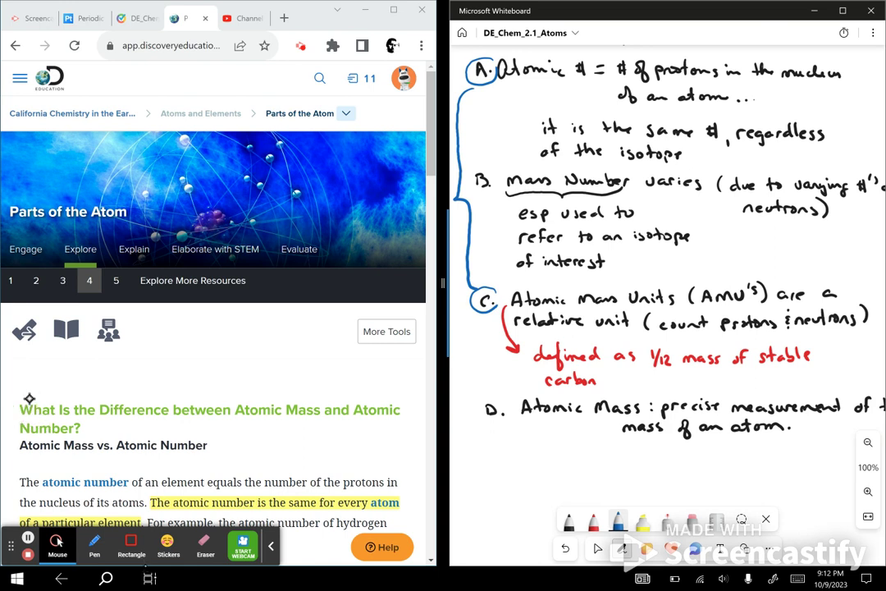
Circle the heading "What Is the Difference between Atomic Mass and Atomic Number?" on the lesson page in blue.
{"action": "left_click", "coordinate": [88, 544]}
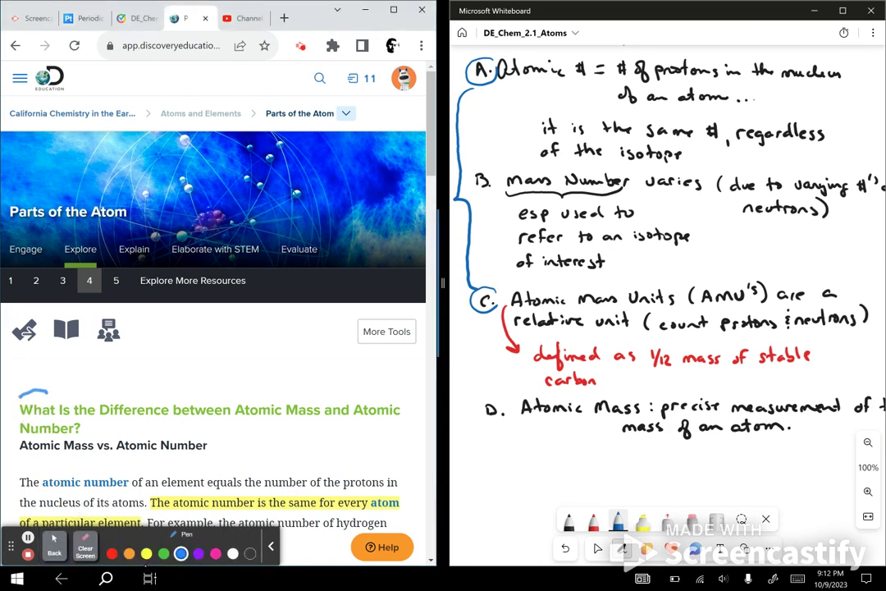
{"action": "mouse_move", "coordinate": [46, 390]}
{"action": "left_mouse_down"}
{"action": "mouse_move", "coordinate": [49, 441]}
{"action": "mouse_move", "coordinate": [92, 425]}
{"action": "mouse_move", "coordinate": [377, 418]}
{"action": "mouse_move", "coordinate": [395, 396]}
{"action": "mouse_move", "coordinate": [25, 393]}
{"action": "left_mouse_up"}
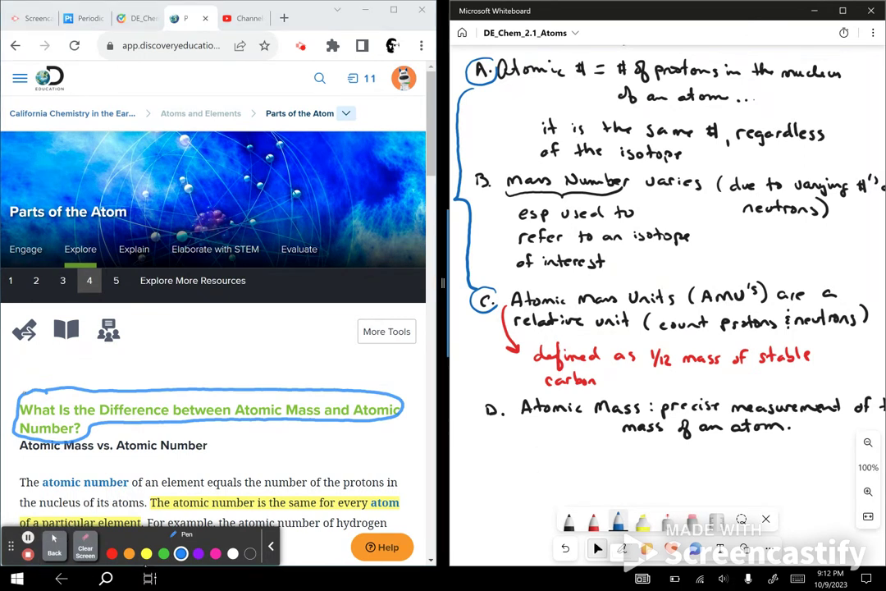
{"action": "scroll", "coordinate": [667, 296], "scroll_direction": "down", "scroll_amount": 2}
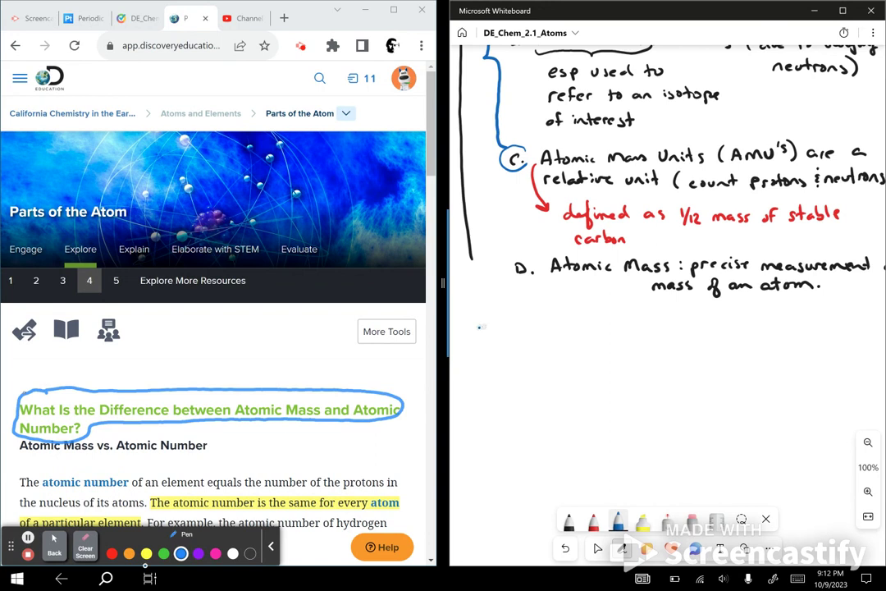